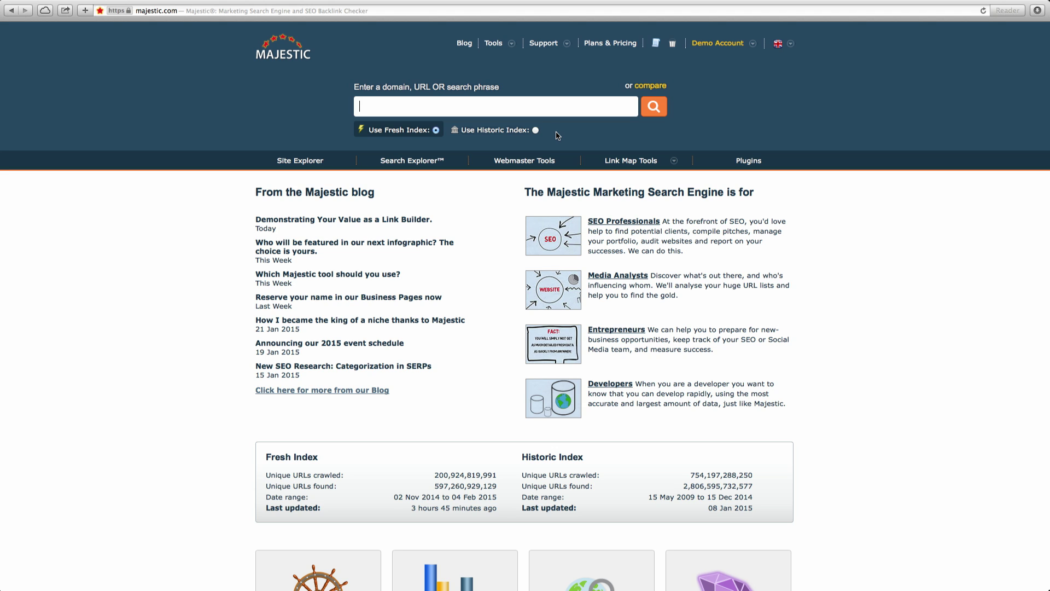
Open the Tools dropdown in the Majestic homepage's top navigation
{"action": "left_click", "coordinate": [493, 42]}
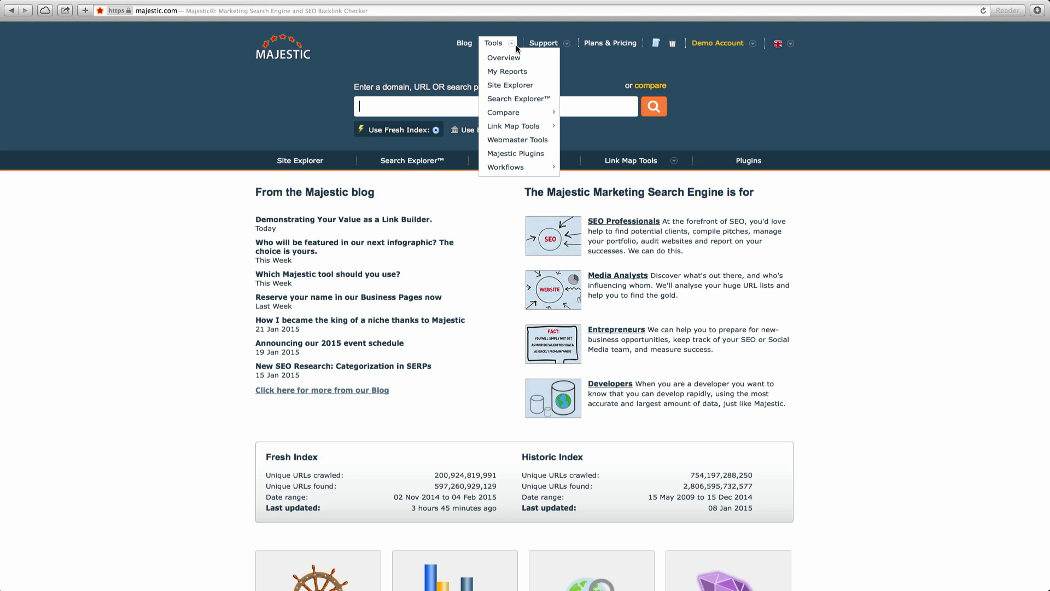
From My Reports, enter majestic.com under Analyse a New Website and create the report
{"action": "left_click", "coordinate": [521, 73]}
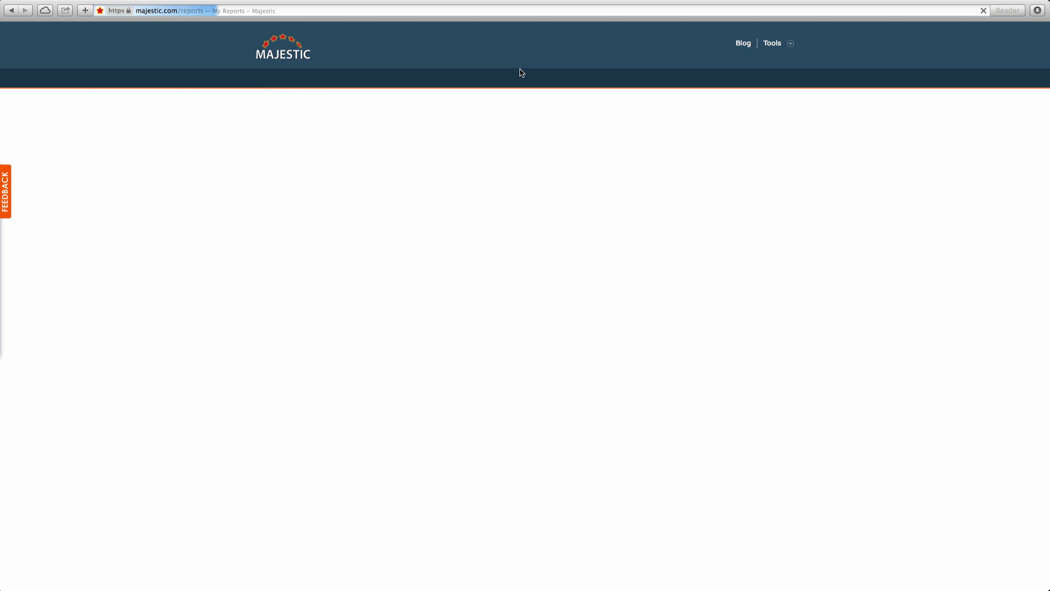
{"action": "scroll", "coordinate": [577, 436], "scroll_direction": "down", "scroll_amount": 3}
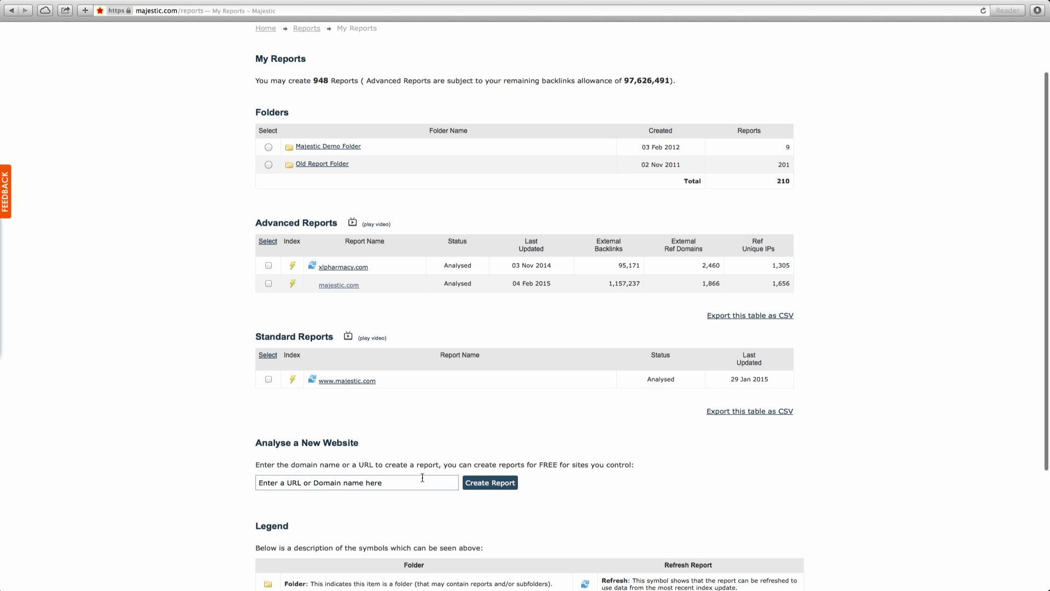
{"action": "left_click", "coordinate": [421, 479]}
{"action": "type", "text": "majesti"}
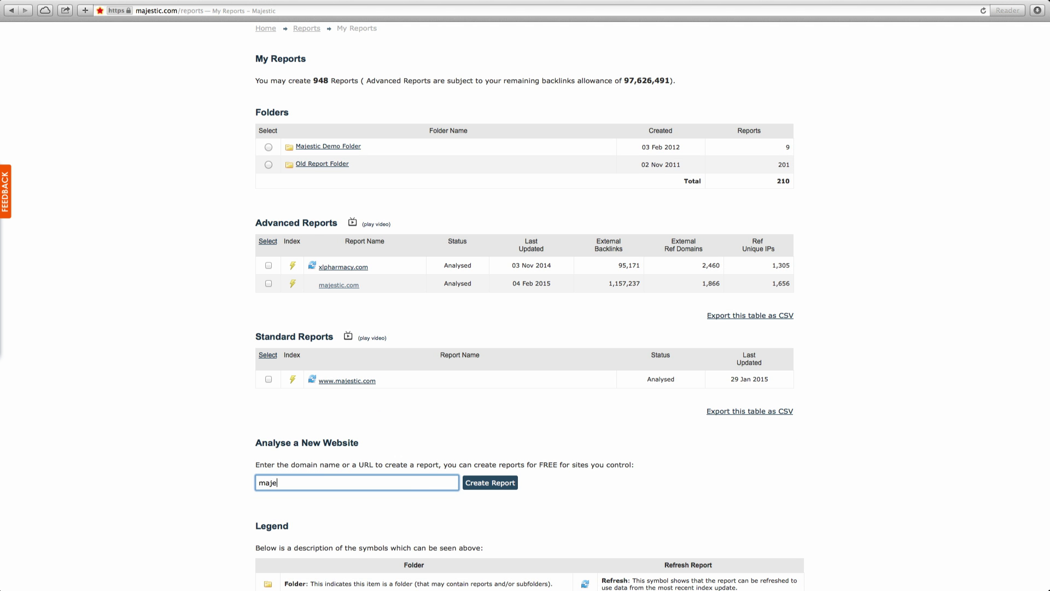
{"action": "type", "text": "c.com"}
{"action": "left_click", "coordinate": [504, 479]}
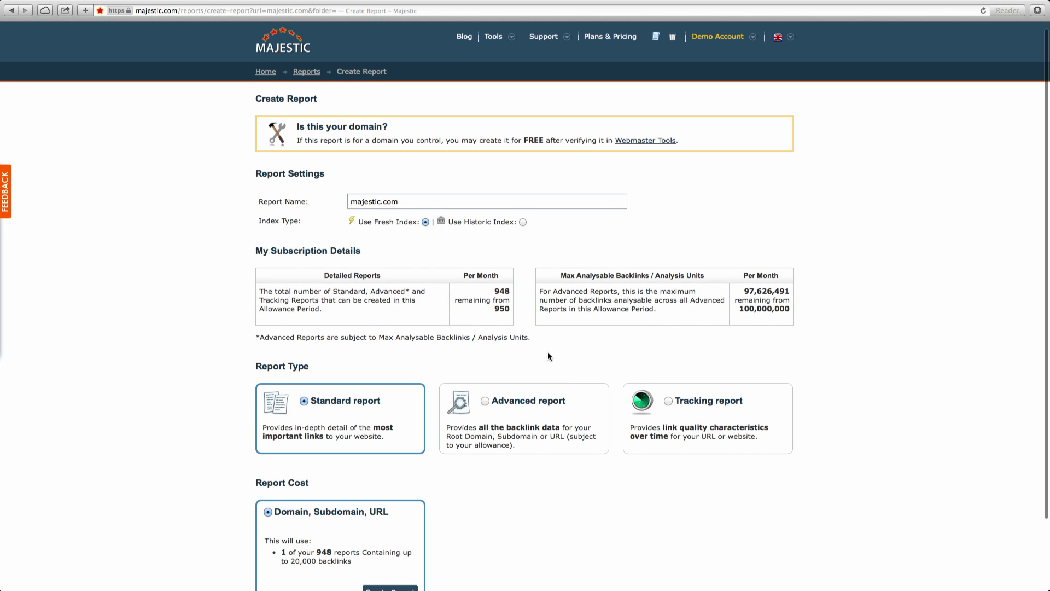
{"action": "scroll", "coordinate": [548, 356], "scroll_direction": "down", "scroll_amount": 3}
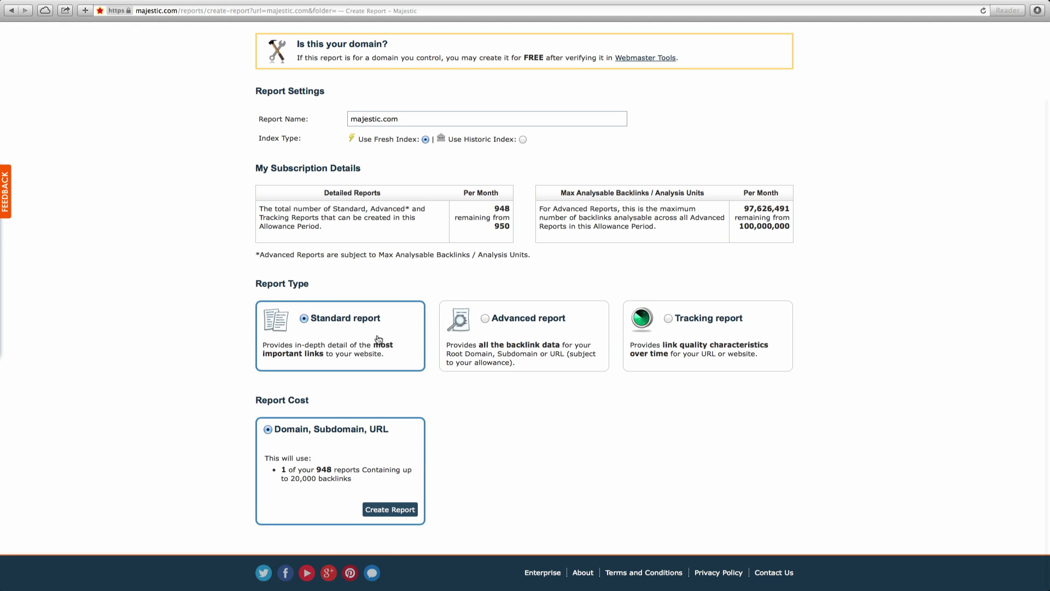
Make the majestic.com report Advanced and scope it to Path (URL *), after trying Subdomain and URL
{"action": "left_click", "coordinate": [523, 339]}
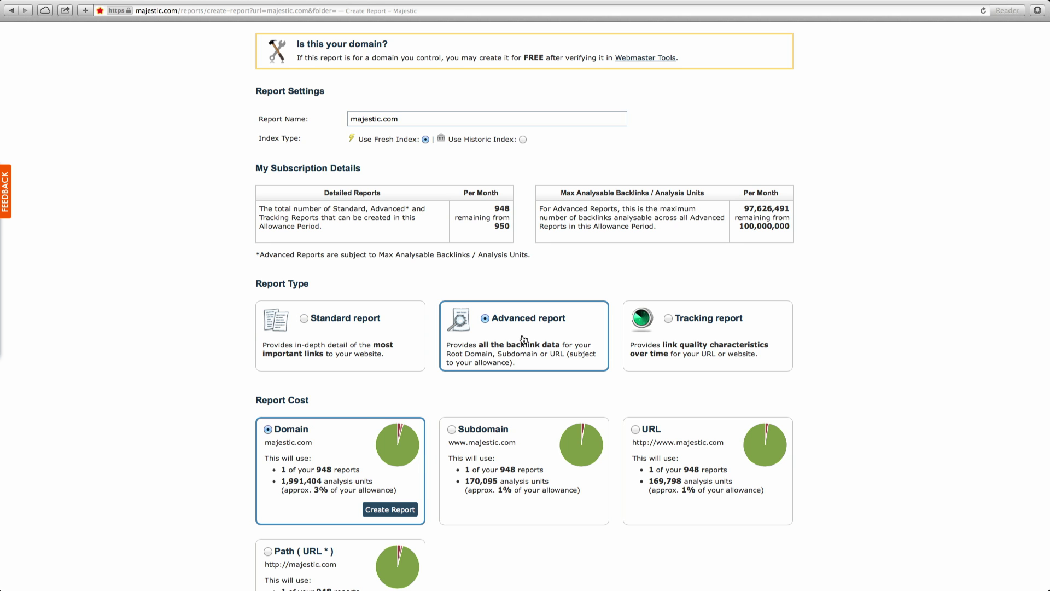
{"action": "scroll", "coordinate": [524, 339], "scroll_direction": "down", "scroll_amount": 5}
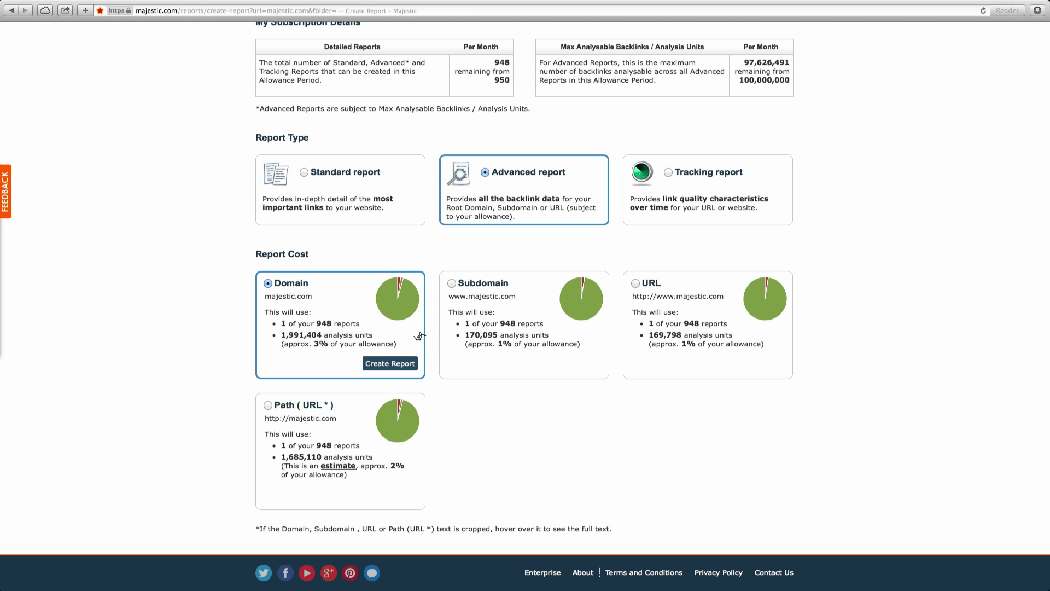
{"action": "left_click", "coordinate": [491, 331]}
{"action": "left_click", "coordinate": [654, 340]}
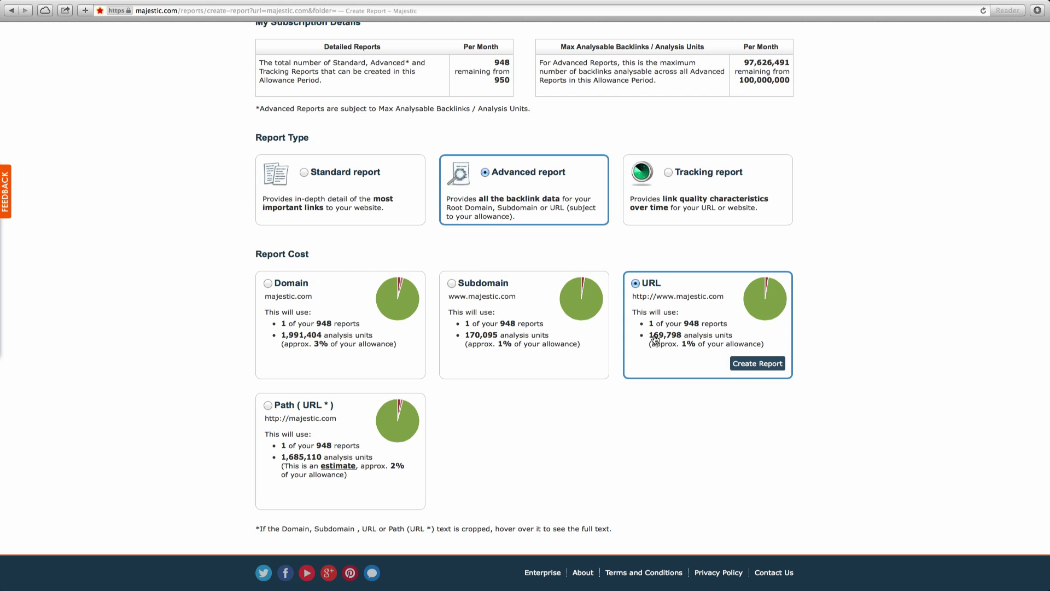
{"action": "left_click", "coordinate": [357, 477]}
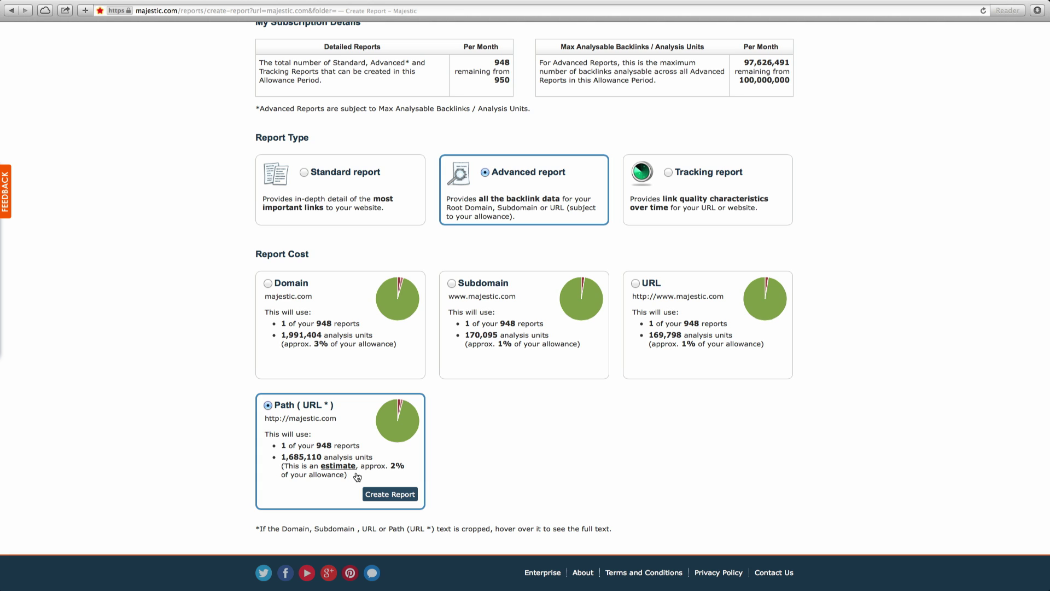
{"action": "scroll", "coordinate": [469, 455], "scroll_direction": "up", "scroll_amount": 5}
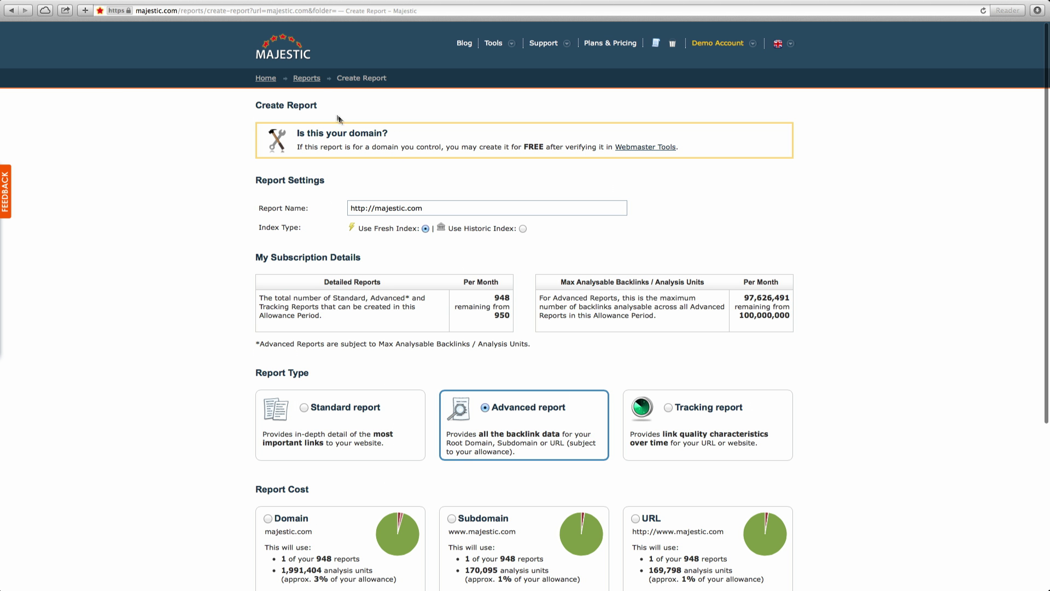
Reopen the saved majestic.com advanced report from Reports, scan its overview, and open Summary Reports
{"action": "left_click", "coordinate": [307, 78]}
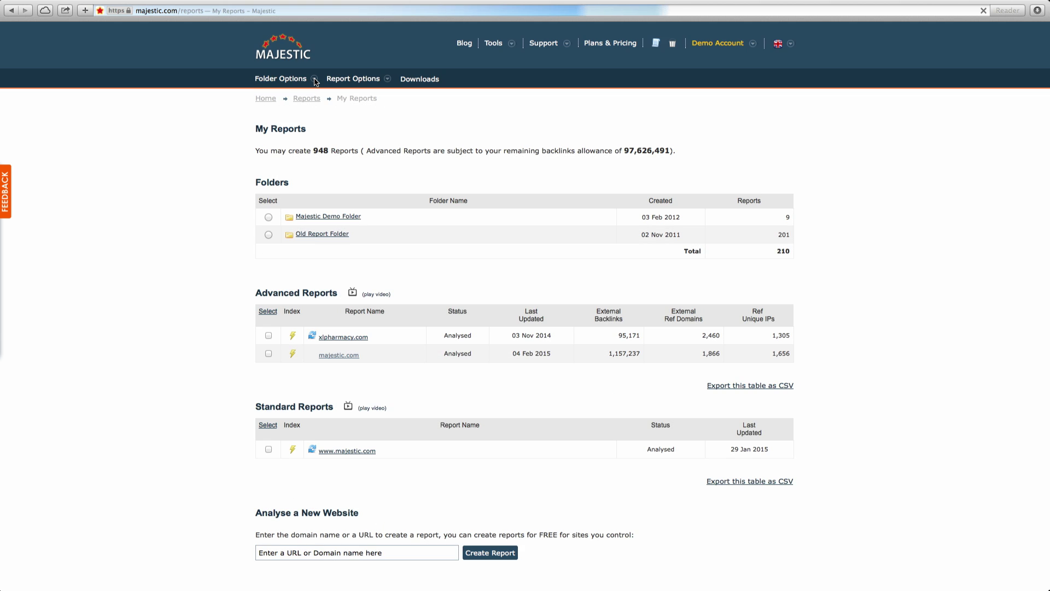
{"action": "left_click", "coordinate": [353, 356]}
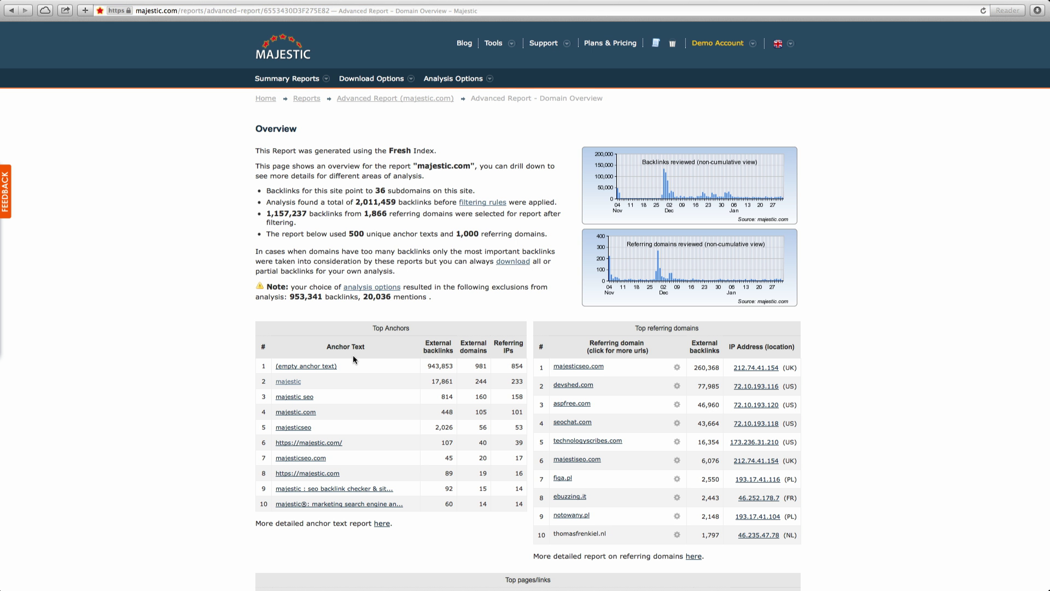
{"action": "scroll", "coordinate": [367, 386], "scroll_direction": "down", "scroll_amount": 3}
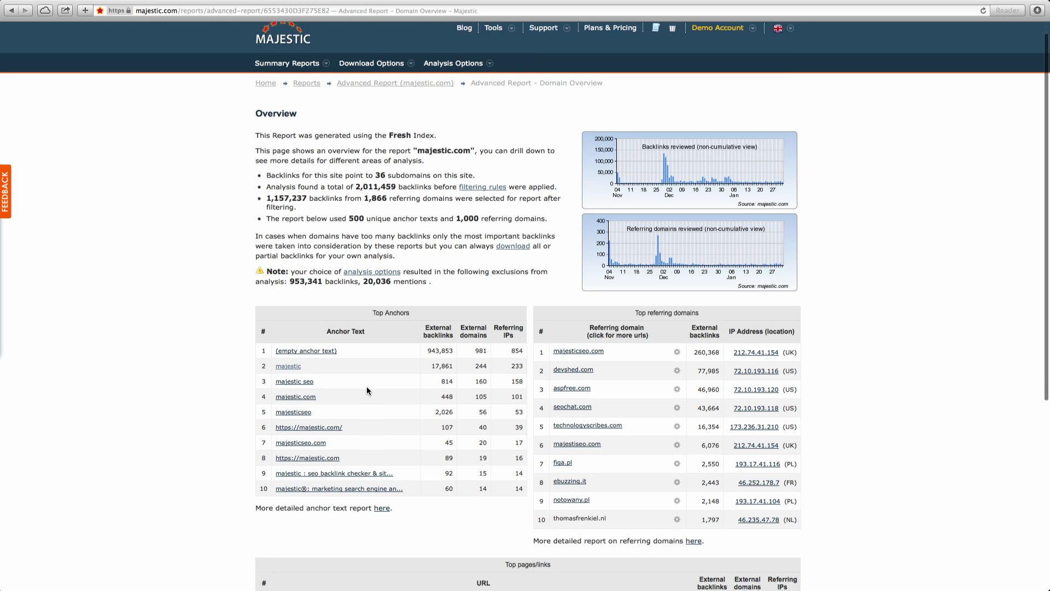
{"action": "scroll", "coordinate": [367, 386], "scroll_direction": "down", "scroll_amount": 5}
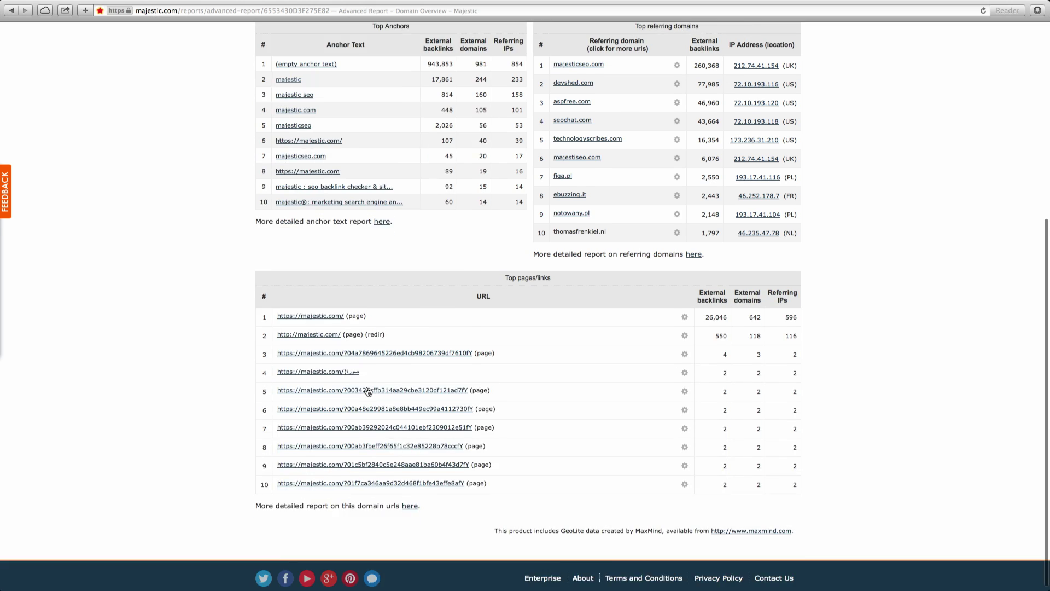
{"action": "scroll", "coordinate": [366, 386], "scroll_direction": "up", "scroll_amount": 8}
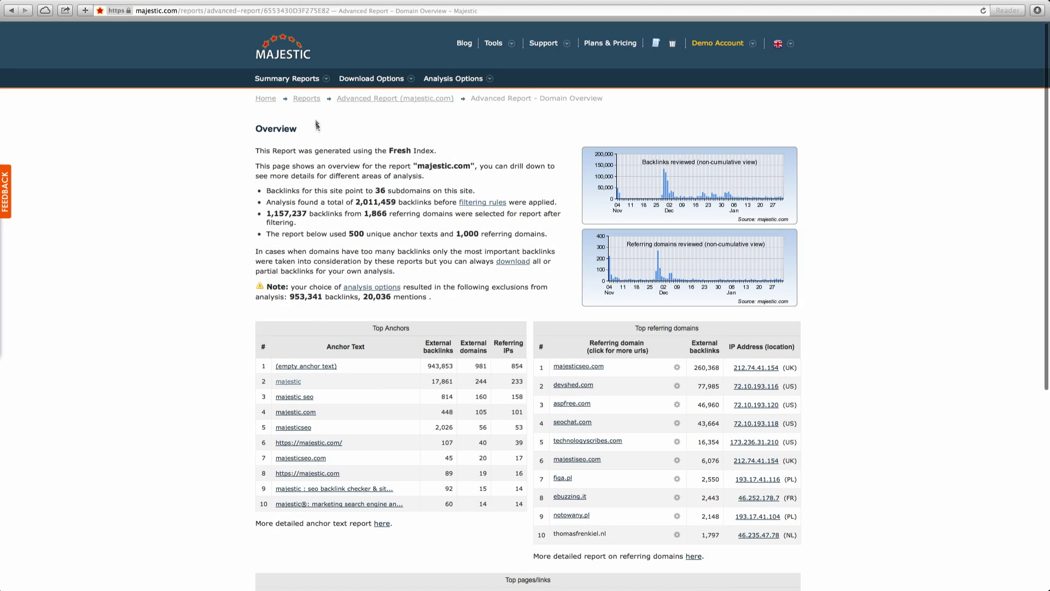
{"action": "left_click", "coordinate": [316, 82]}
{"action": "left_click", "coordinate": [306, 247]}
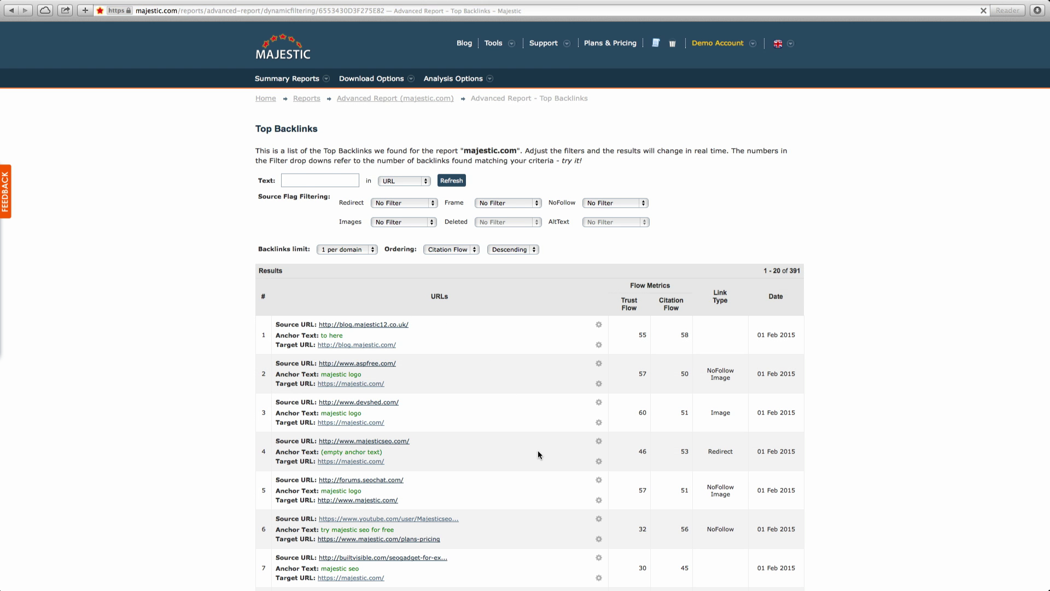
{"action": "scroll", "coordinate": [538, 454], "scroll_direction": "down", "scroll_amount": 10}
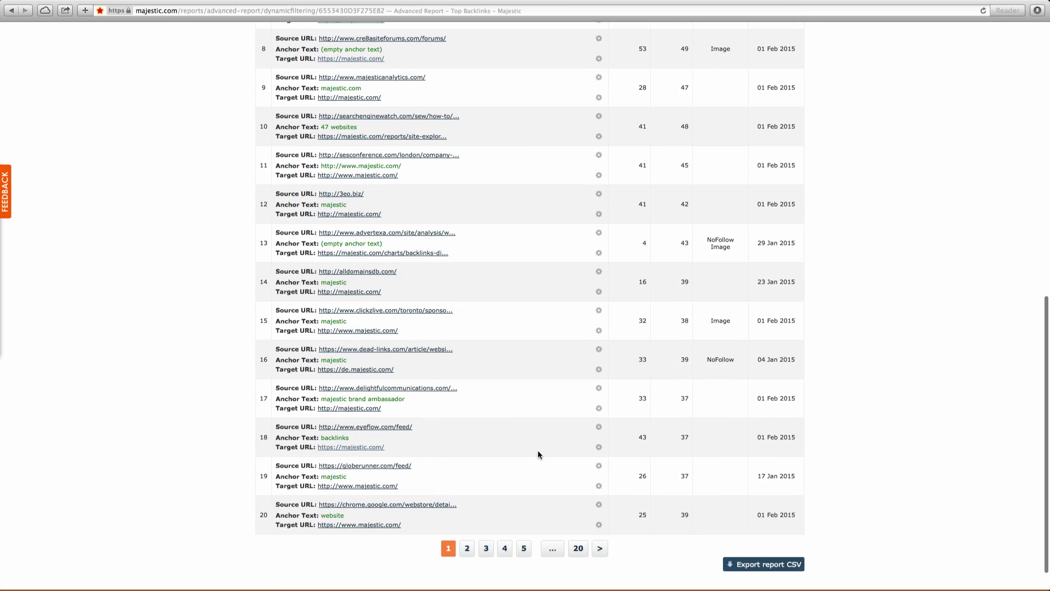
{"action": "scroll", "coordinate": [538, 451], "scroll_direction": "up", "scroll_amount": 10}
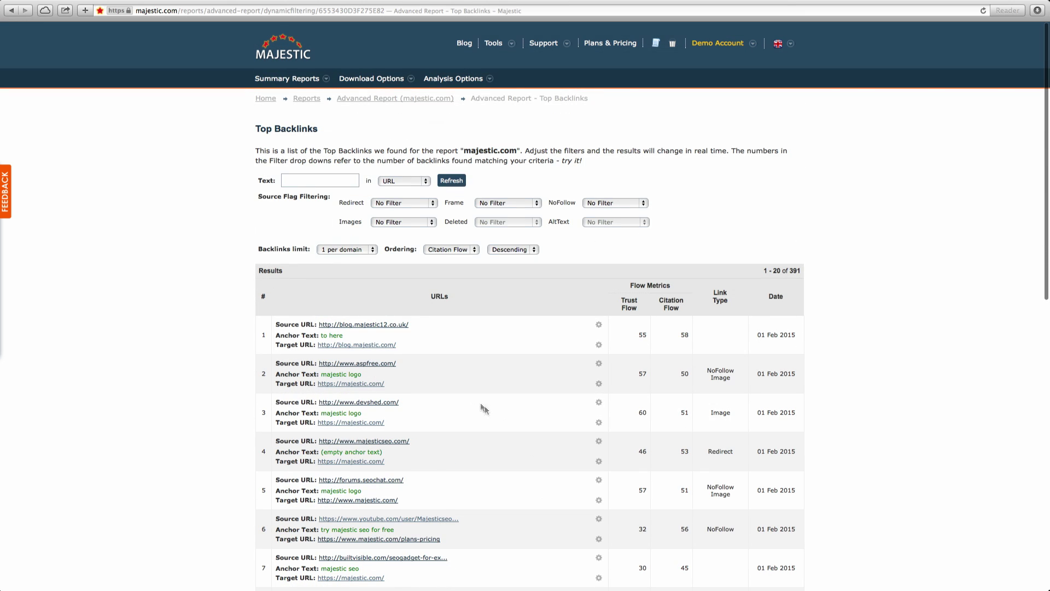
{"action": "left_click", "coordinate": [298, 93]}
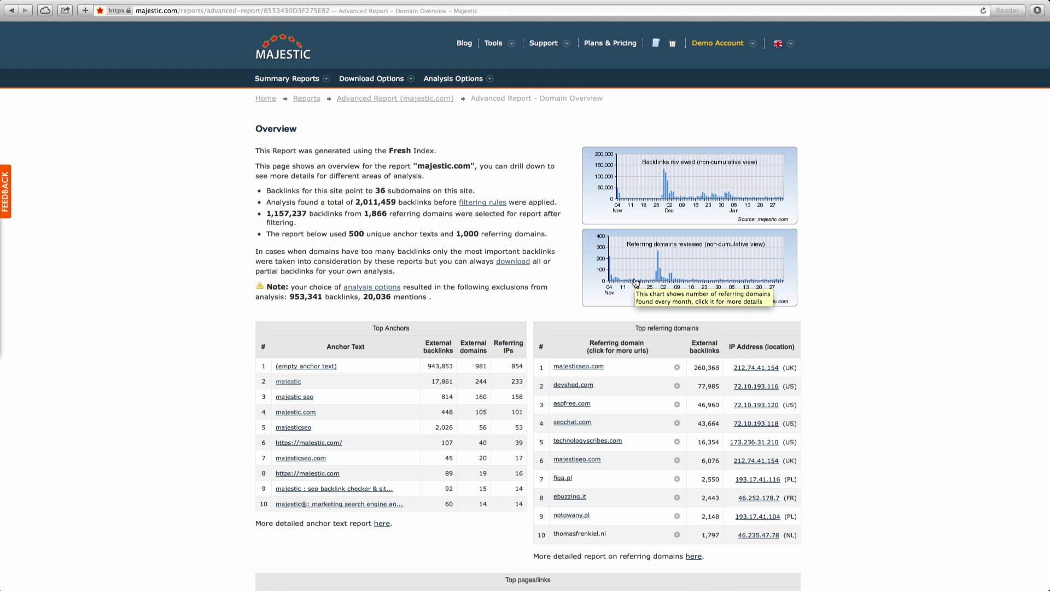
{"action": "left_click", "coordinate": [304, 99]}
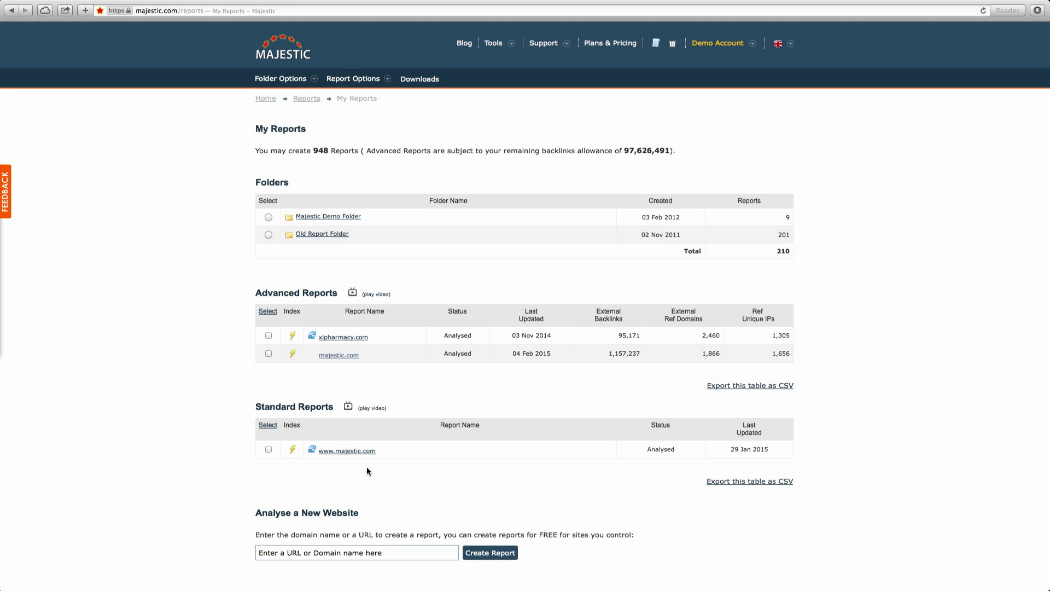
{"action": "mouse_move", "coordinate": [312, 450]}
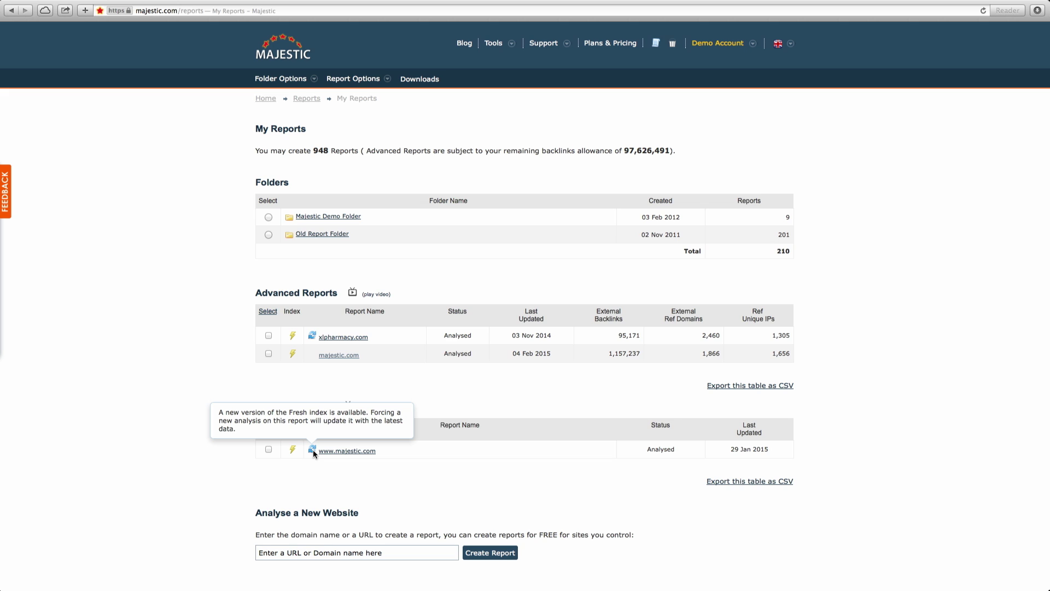
{"action": "left_click", "coordinate": [313, 450]}
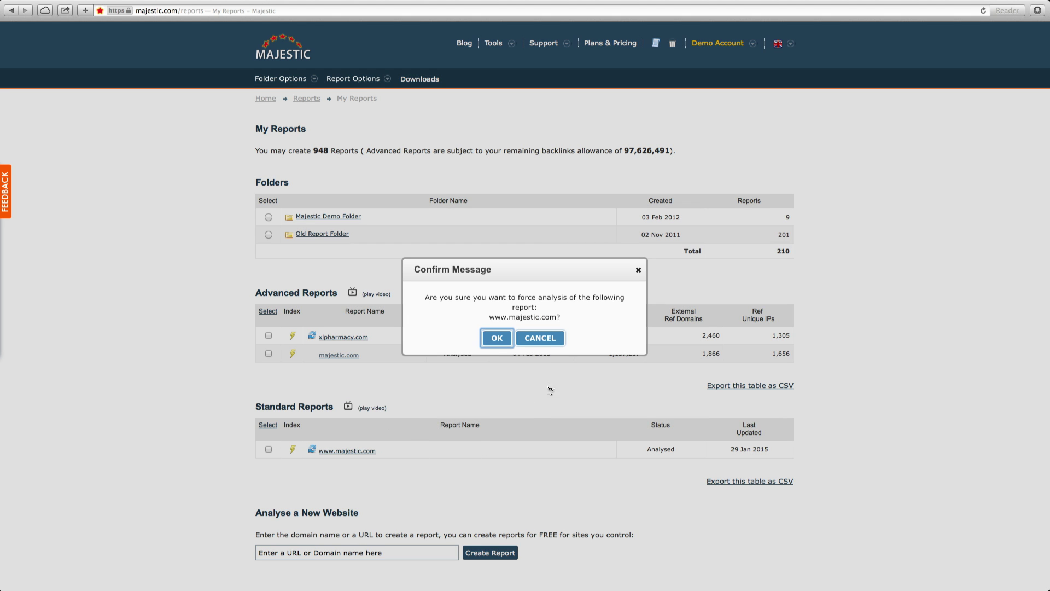
{"action": "left_click", "coordinate": [549, 343]}
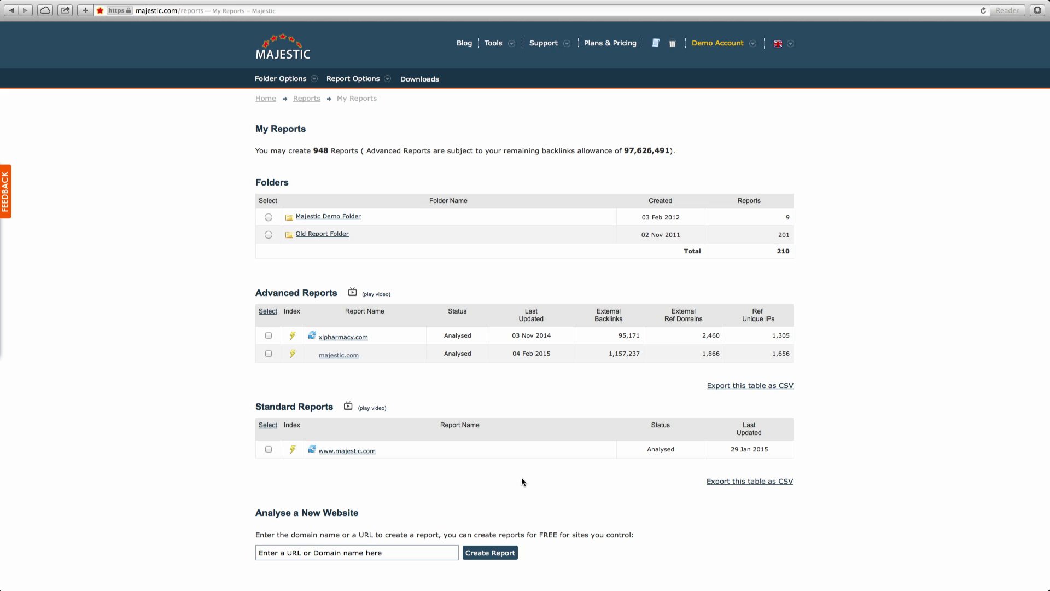
{"action": "left_click", "coordinate": [620, 45]}
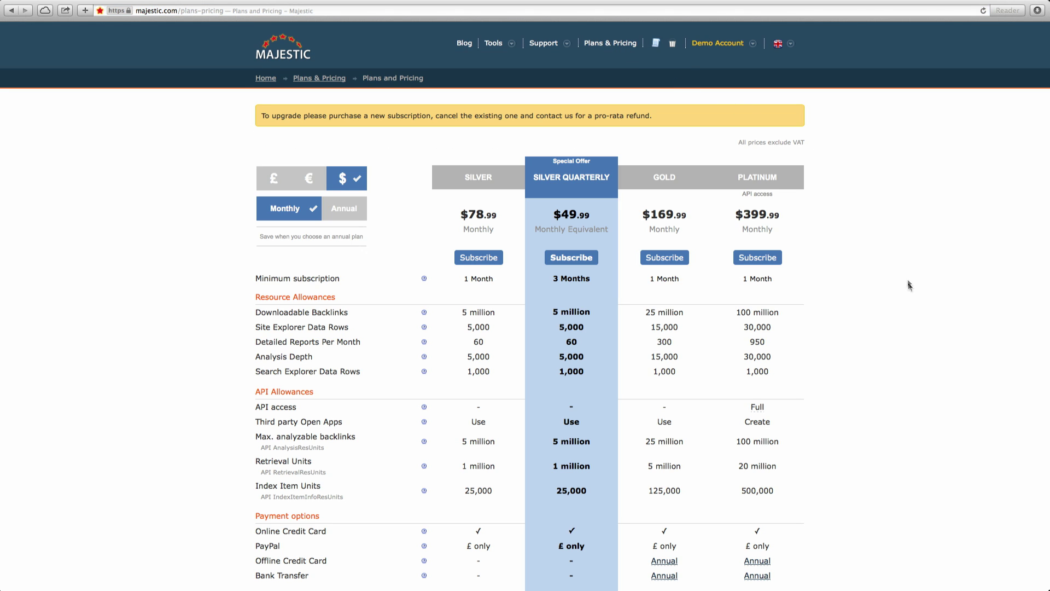
{"action": "scroll", "coordinate": [907, 328], "scroll_direction": "down", "scroll_amount": 3}
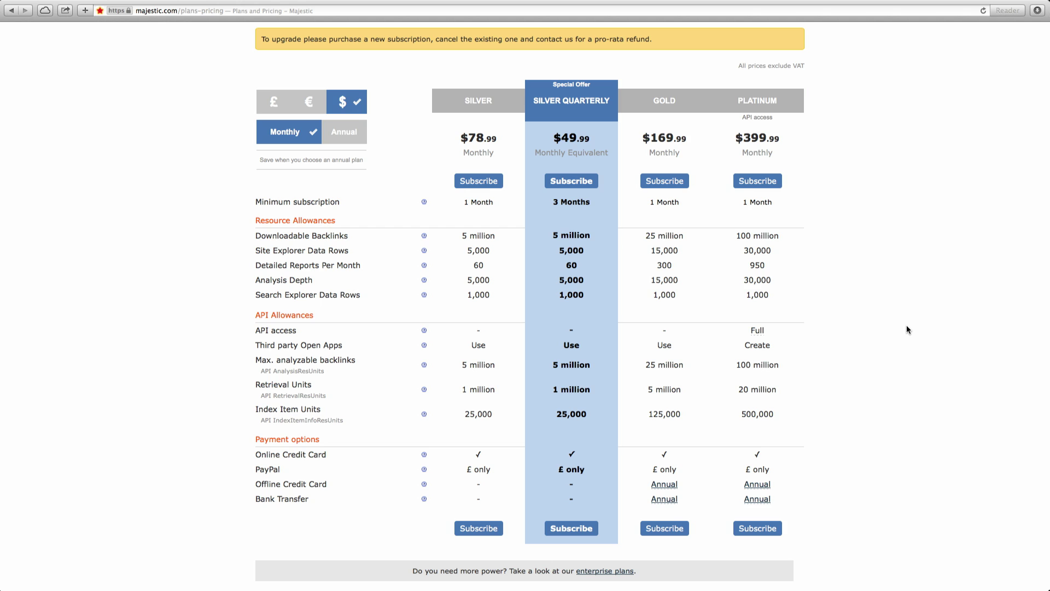
{"action": "mouse_move", "coordinate": [361, 266]}
{"action": "scroll", "coordinate": [800, 271], "scroll_direction": "up", "scroll_amount": 3}
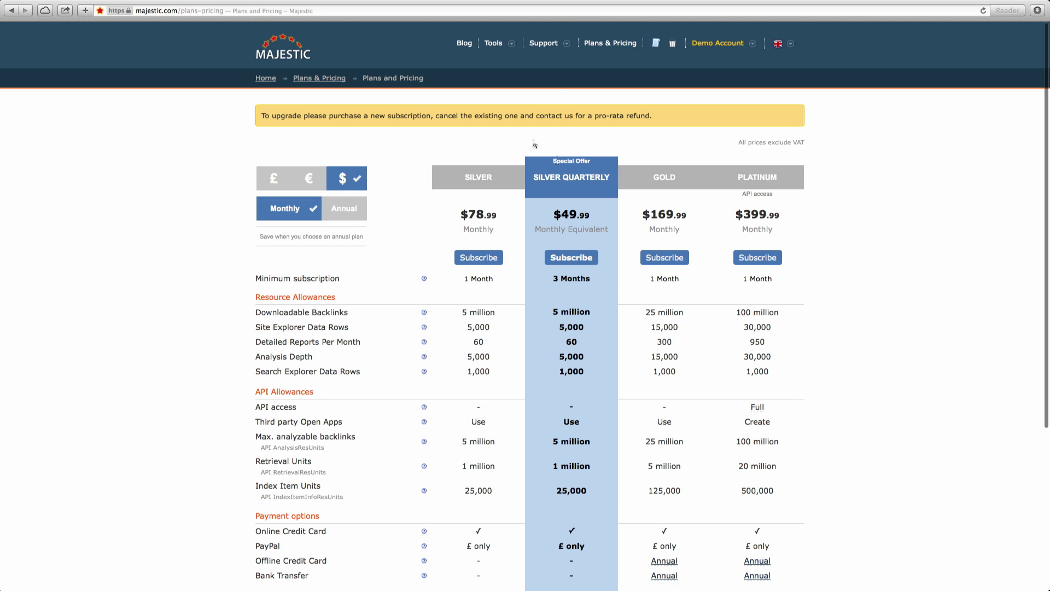
{"action": "left_click", "coordinate": [494, 43]}
{"action": "left_click", "coordinate": [499, 71]}
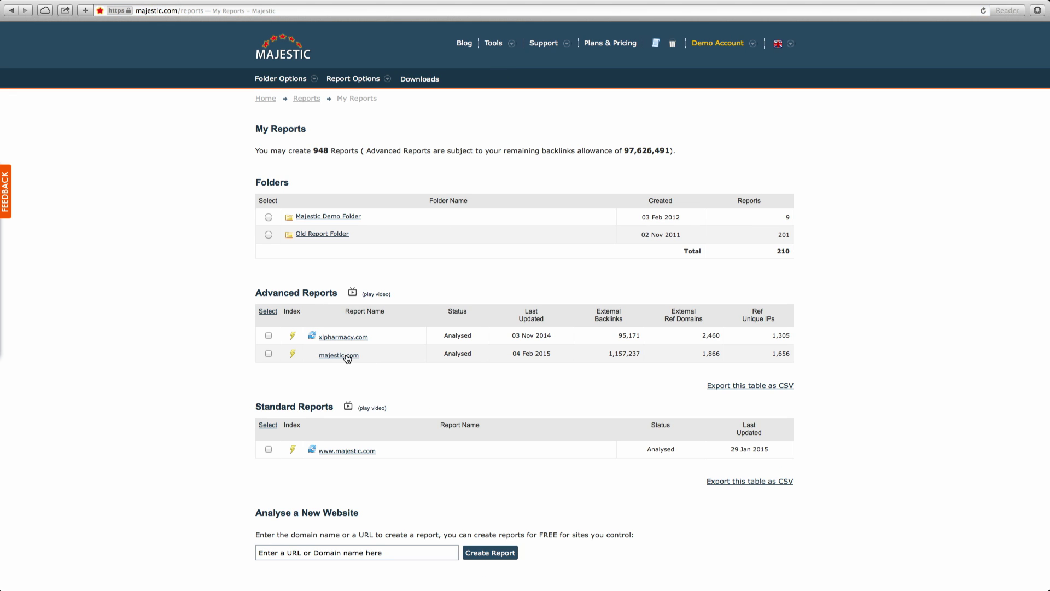
List the 136 majestic.com backlinks with anchor text 'majestic', then return to Domain Overview
{"action": "left_click", "coordinate": [346, 354]}
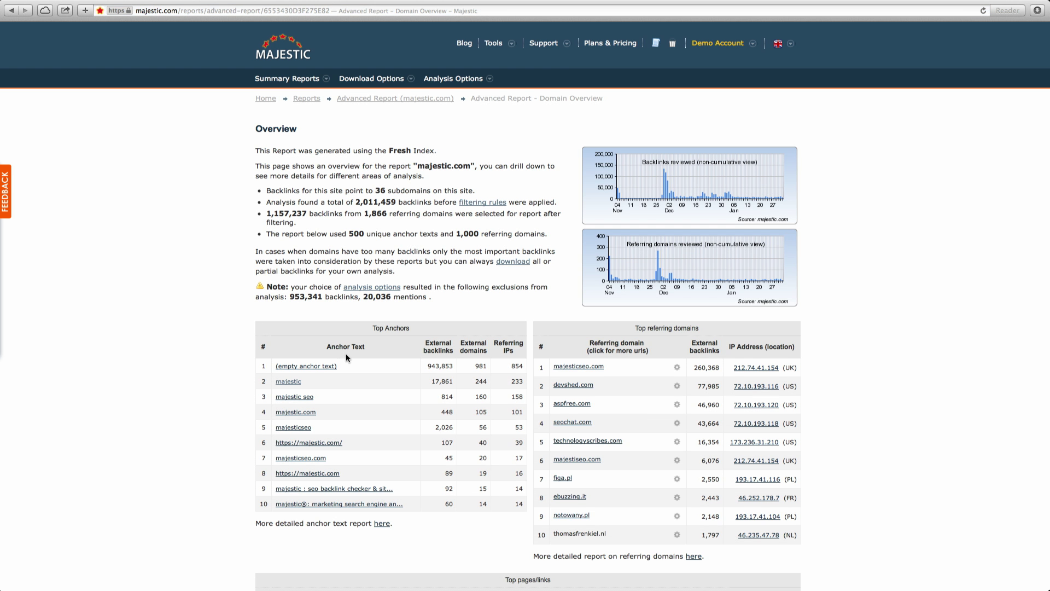
{"action": "scroll", "coordinate": [258, 458], "scroll_direction": "down", "scroll_amount": 3}
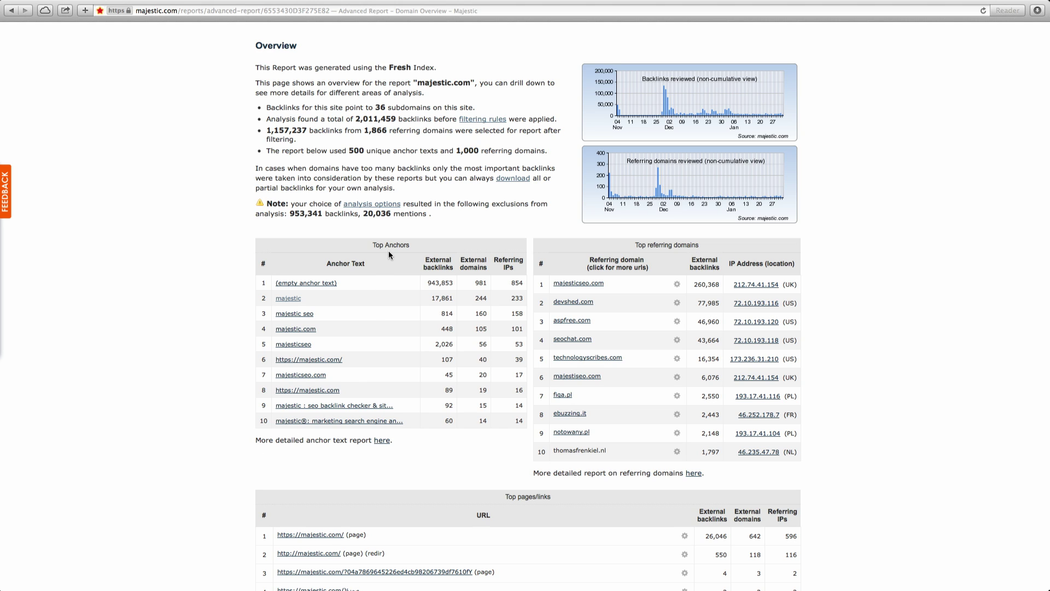
{"action": "left_click", "coordinate": [290, 299]}
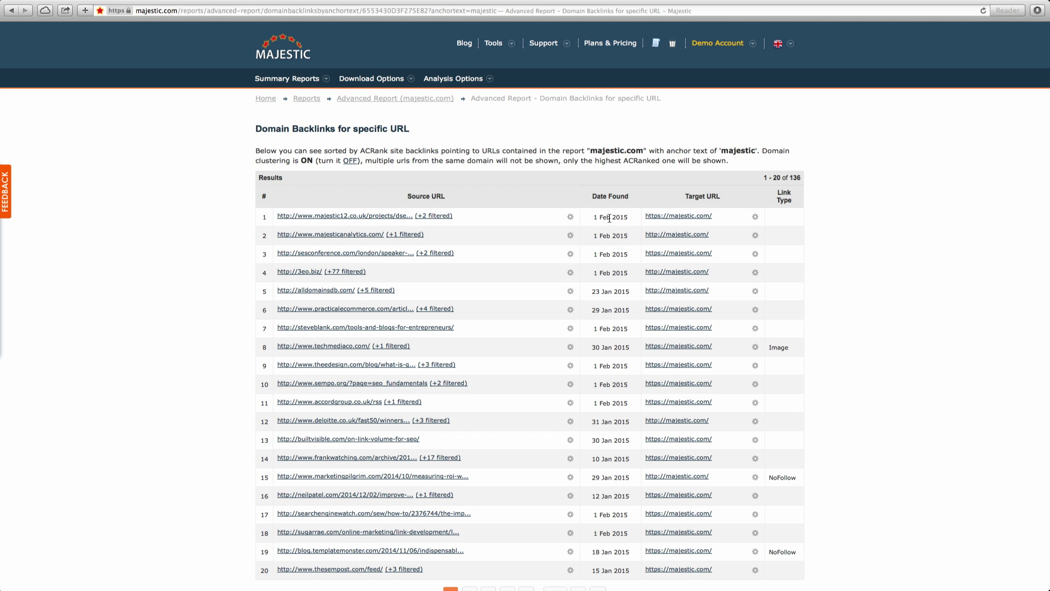
{"action": "left_click", "coordinate": [438, 100]}
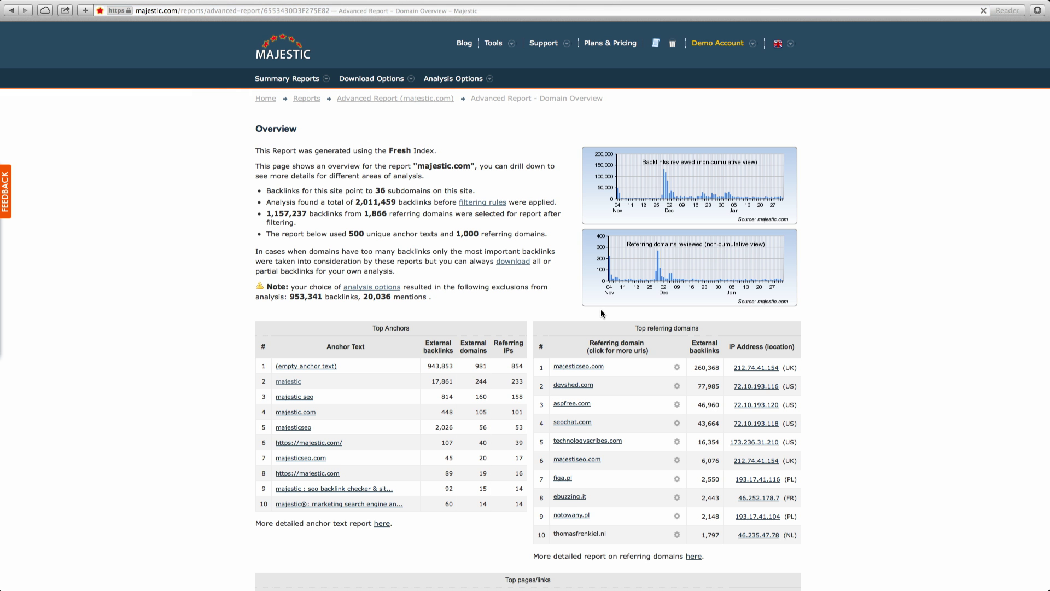
Scroll through the Domain Overview tables and go to the Report Analysis Options page
{"action": "scroll", "coordinate": [601, 312], "scroll_direction": "down", "scroll_amount": 2}
{"action": "scroll", "coordinate": [601, 312], "scroll_direction": "down", "scroll_amount": 8}
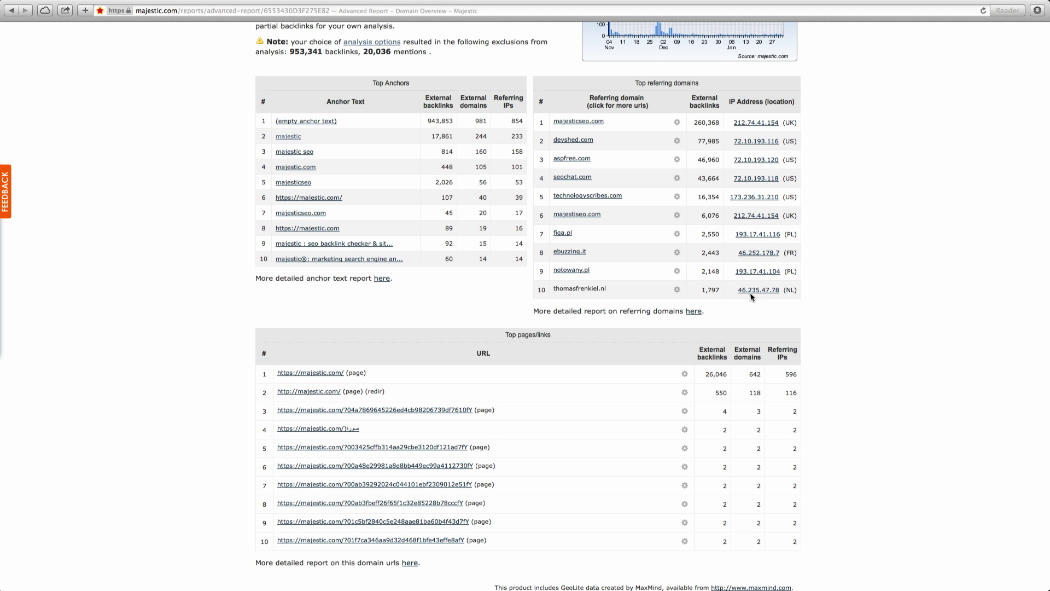
{"action": "scroll", "coordinate": [763, 316], "scroll_direction": "down", "scroll_amount": 2}
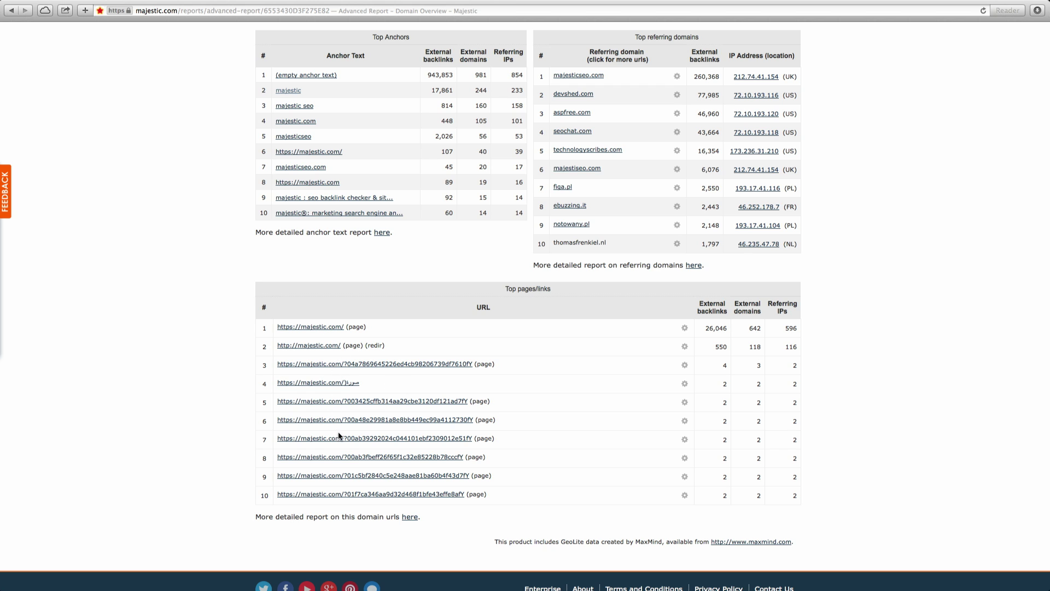
{"action": "scroll", "coordinate": [487, 399], "scroll_direction": "up", "scroll_amount": 5}
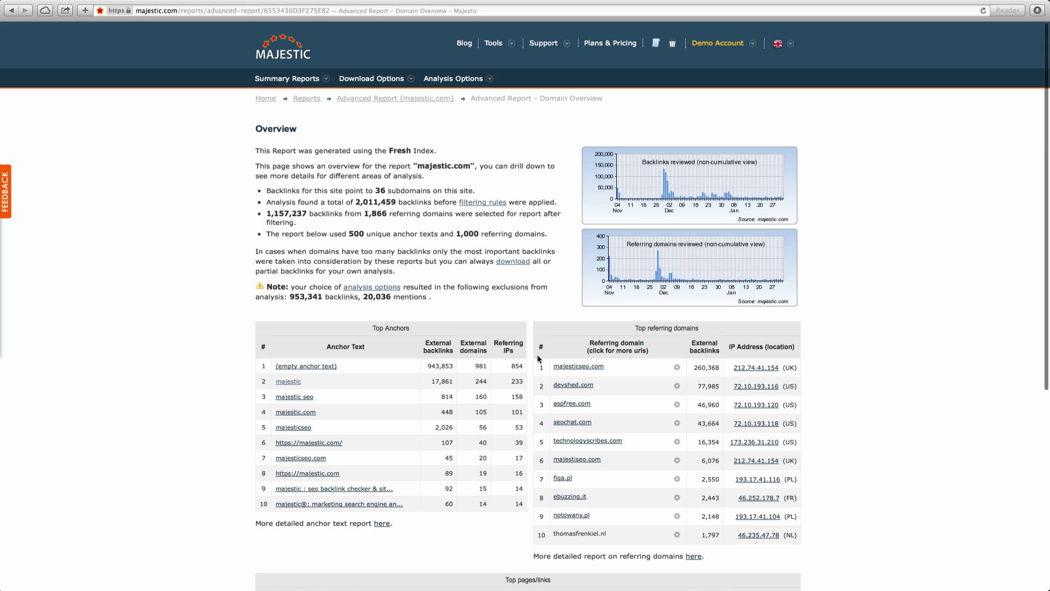
{"action": "left_click", "coordinate": [486, 80]}
{"action": "left_click", "coordinate": [483, 97]}
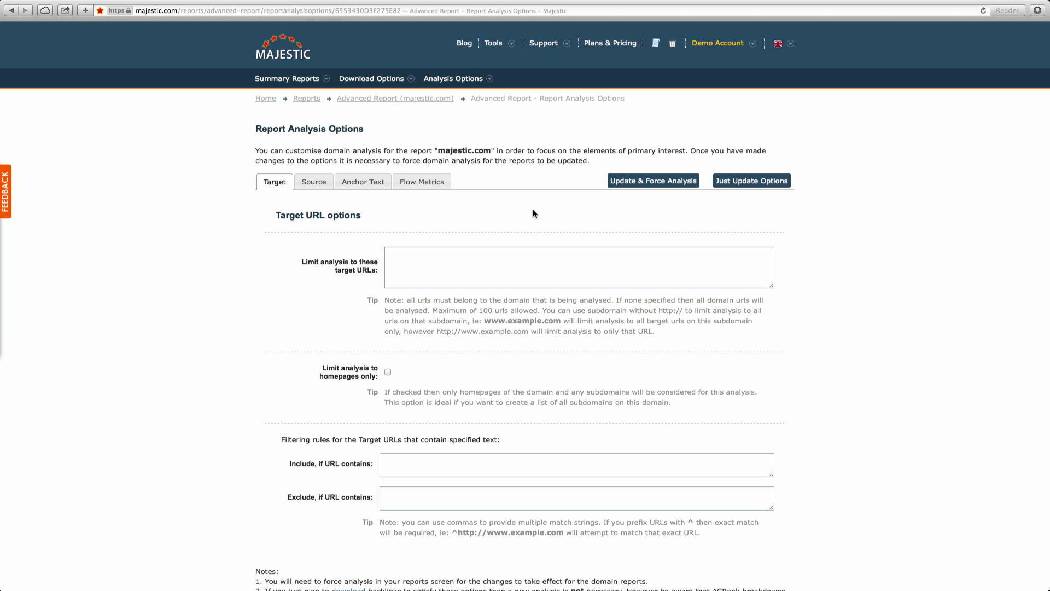
Click into the target URLs box and scroll through the analysis options
{"action": "left_click", "coordinate": [530, 264]}
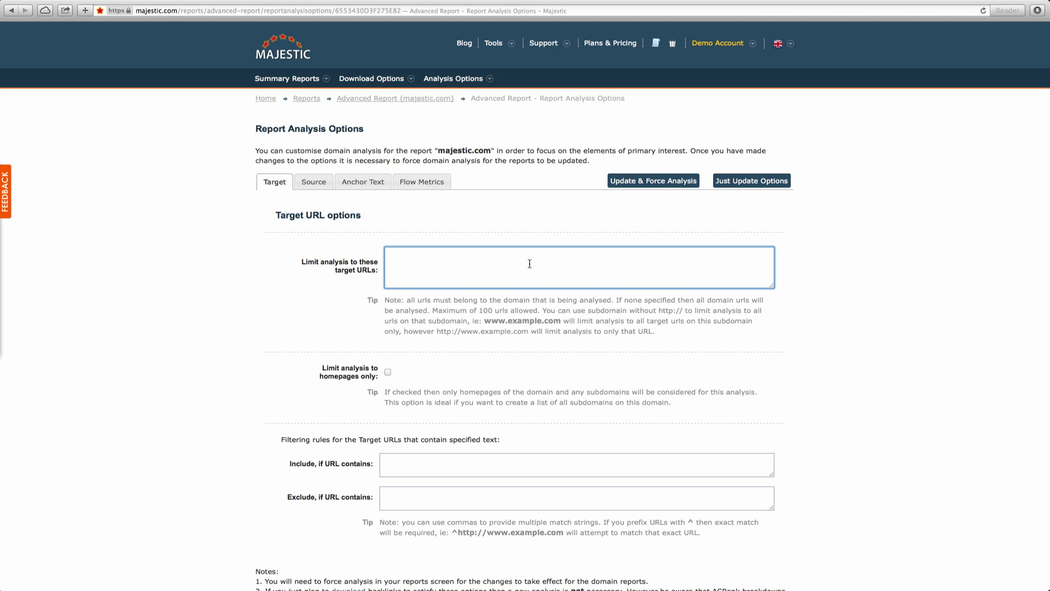
{"action": "scroll", "coordinate": [529, 263], "scroll_direction": "down", "scroll_amount": 3}
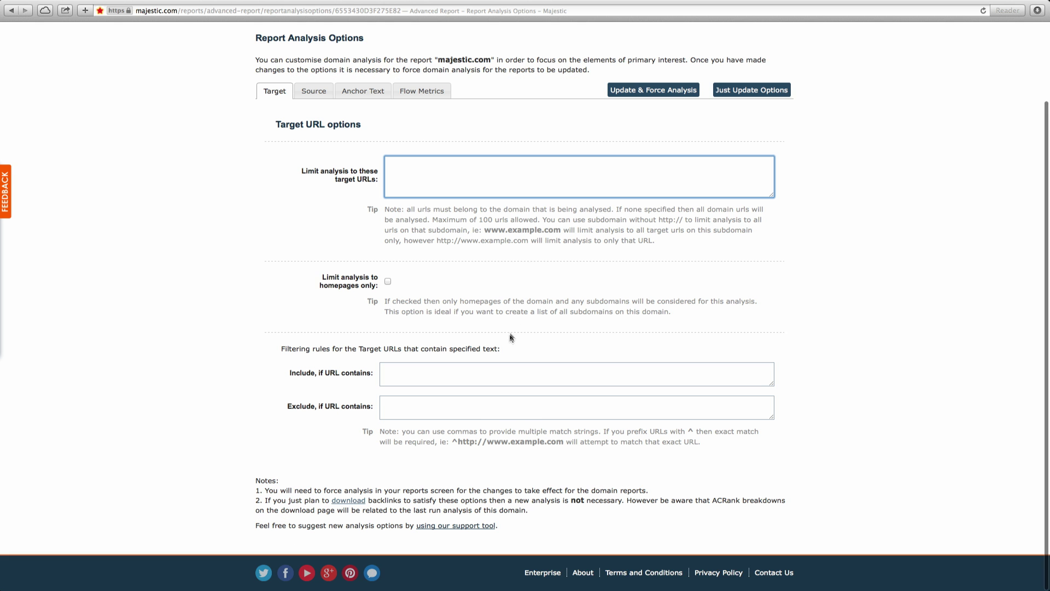
{"action": "scroll", "coordinate": [504, 313], "scroll_direction": "up", "scroll_amount": 2}
Switch to Source URL options and try the start/end date and include-filter fields
{"action": "left_click", "coordinate": [315, 182]}
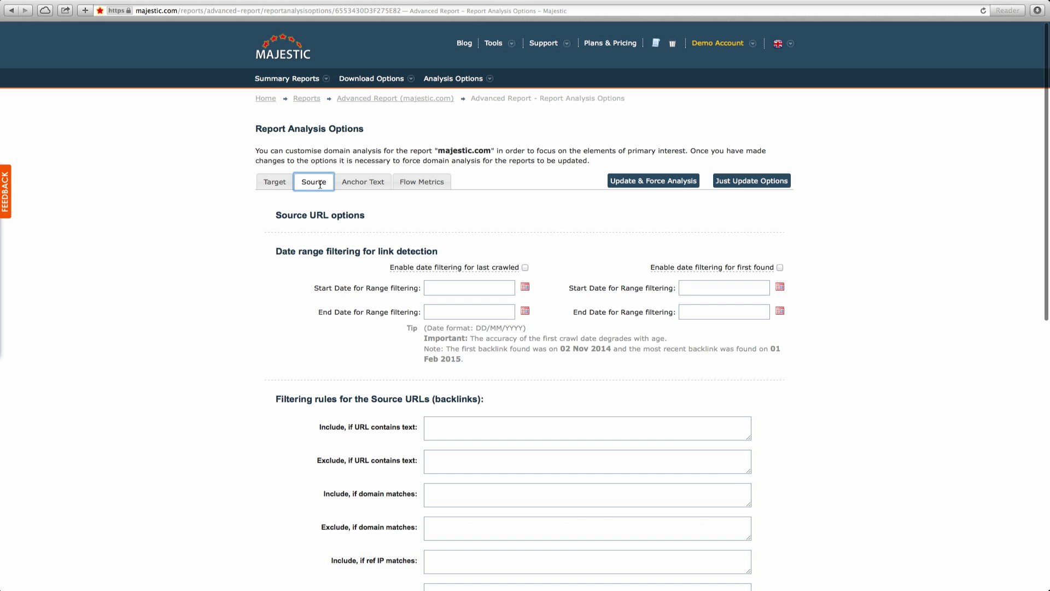
{"action": "left_click", "coordinate": [449, 286]}
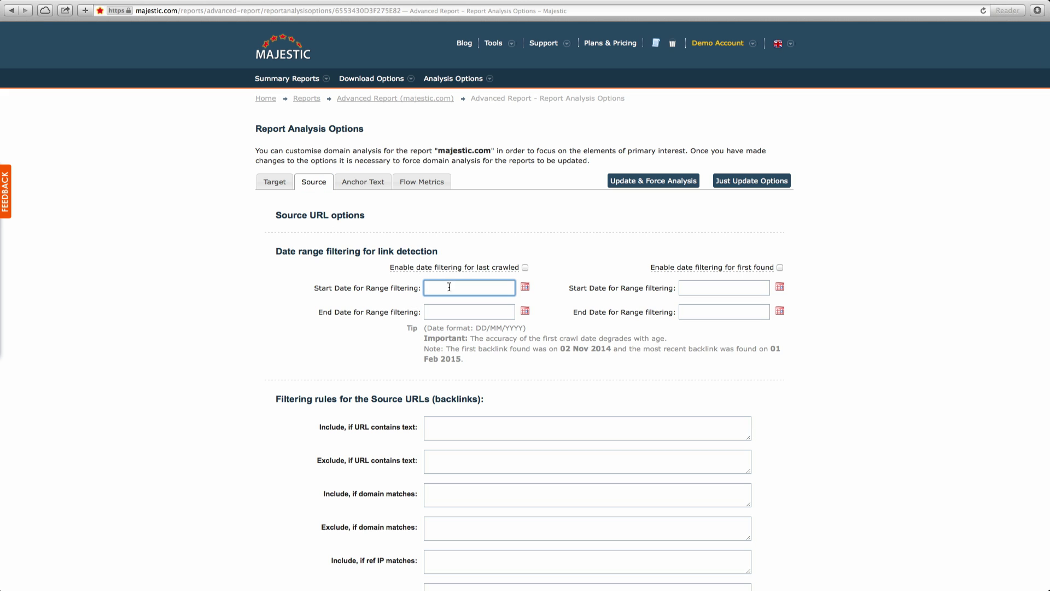
{"action": "left_click", "coordinate": [446, 309]}
{"action": "left_click", "coordinate": [478, 421]}
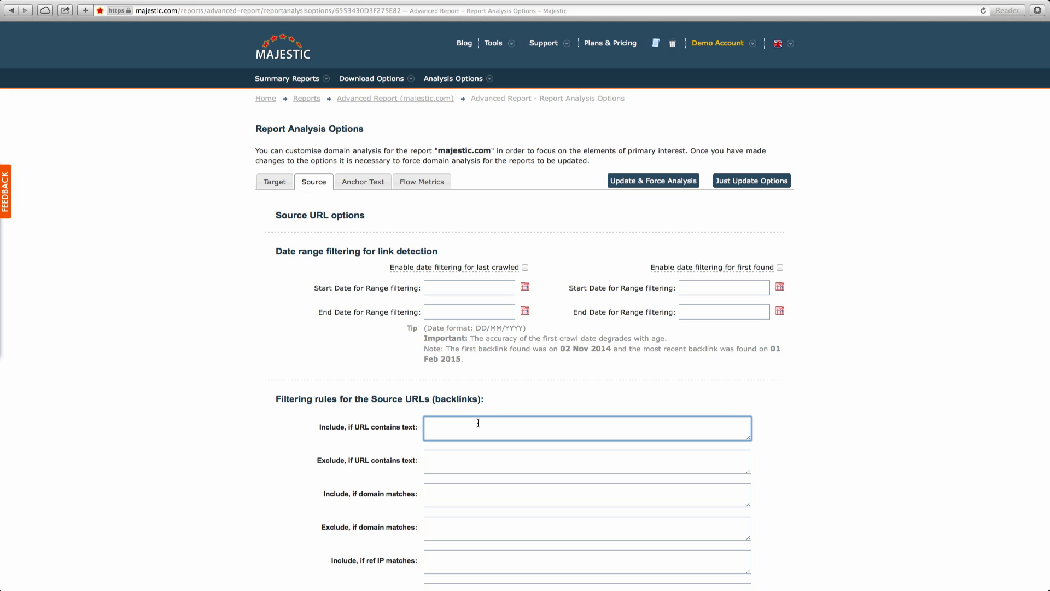
{"action": "left_click", "coordinate": [479, 499]}
{"action": "scroll", "coordinate": [478, 498], "scroll_direction": "down", "scroll_amount": 10}
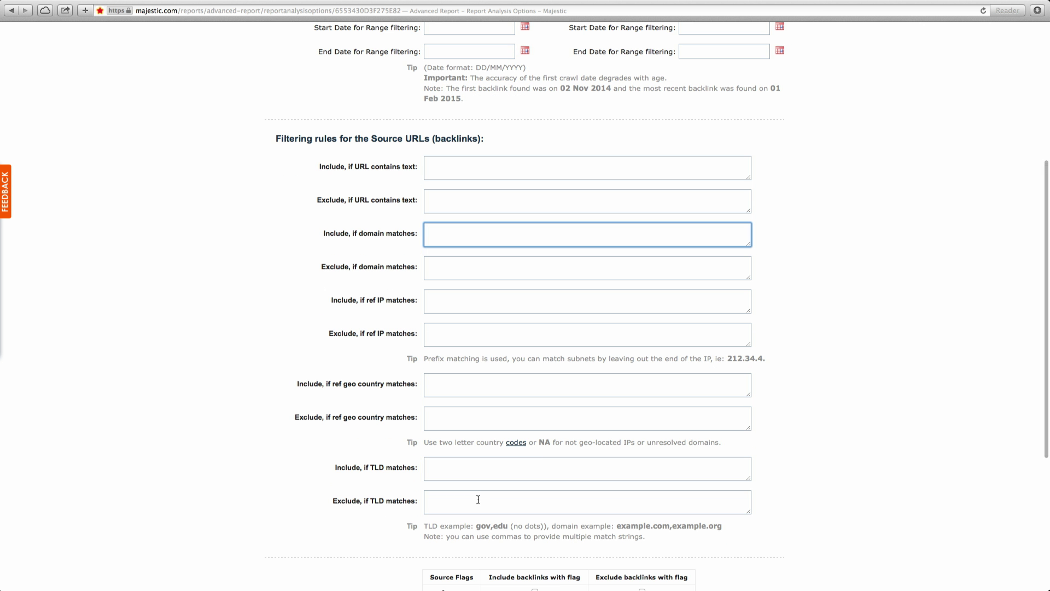
Try the exclude-by-URL-text, domain and ref IP filter fields
{"action": "left_click", "coordinate": [487, 203]}
{"action": "left_click", "coordinate": [496, 265]}
{"action": "left_click", "coordinate": [480, 338]}
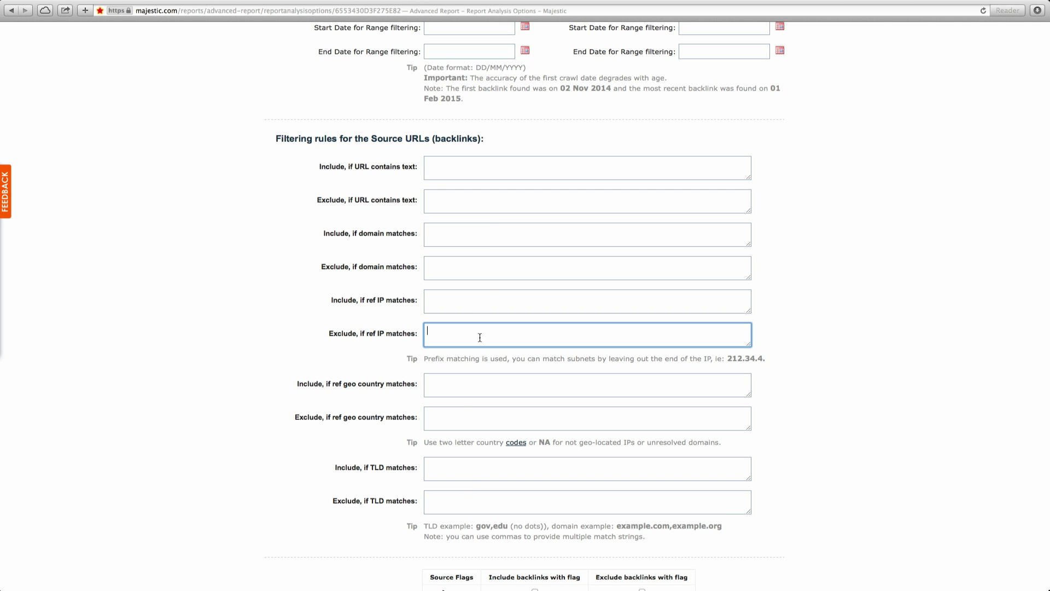
{"action": "scroll", "coordinate": [479, 337], "scroll_direction": "down", "scroll_amount": 5}
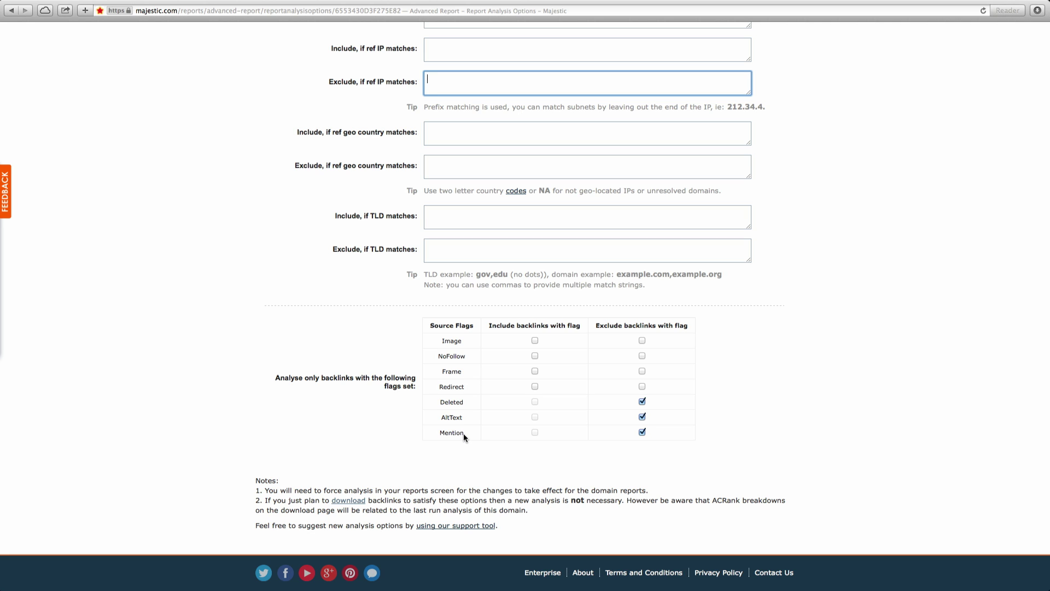
Switch the Deleted, AltText and Mention flags from excluded to include-only
{"action": "left_click", "coordinate": [643, 402]}
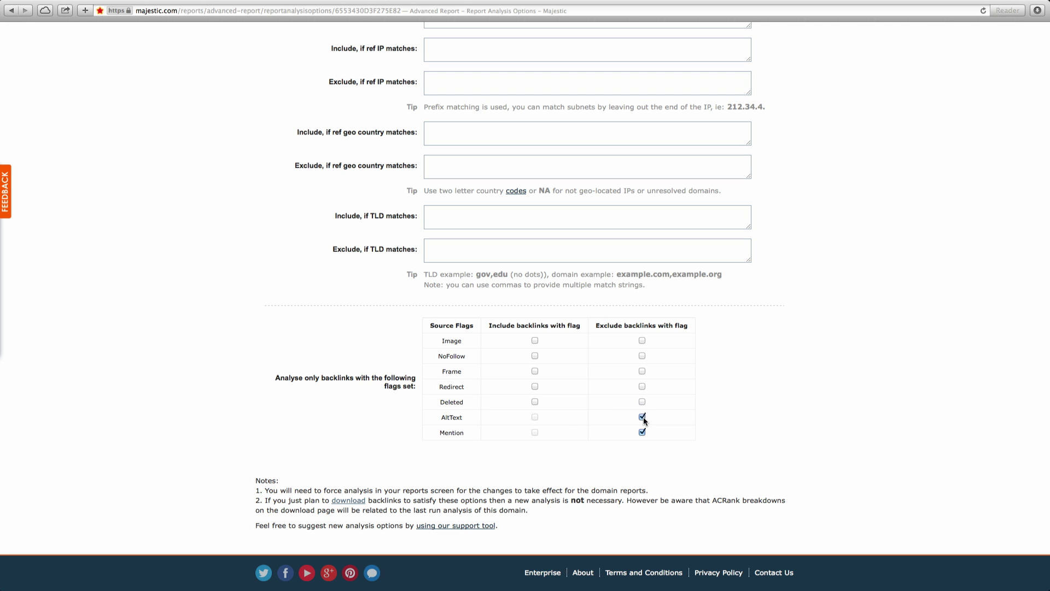
{"action": "left_click", "coordinate": [642, 417]}
{"action": "left_click", "coordinate": [642, 432]}
{"action": "left_click", "coordinate": [536, 403]}
{"action": "left_click", "coordinate": [535, 417]}
{"action": "left_click", "coordinate": [536, 432]}
{"action": "scroll", "coordinate": [582, 461], "scroll_direction": "up", "scroll_amount": 10}
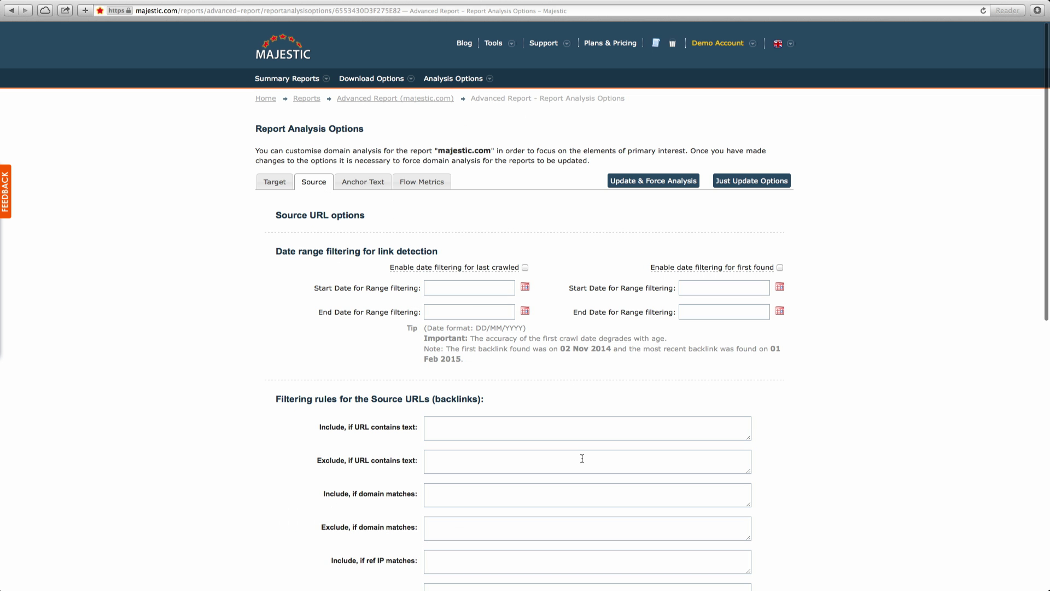
Review the Anchor Text exact-match and contains-text include/exclude fields, then show Flow Metrics
{"action": "left_click", "coordinate": [370, 186]}
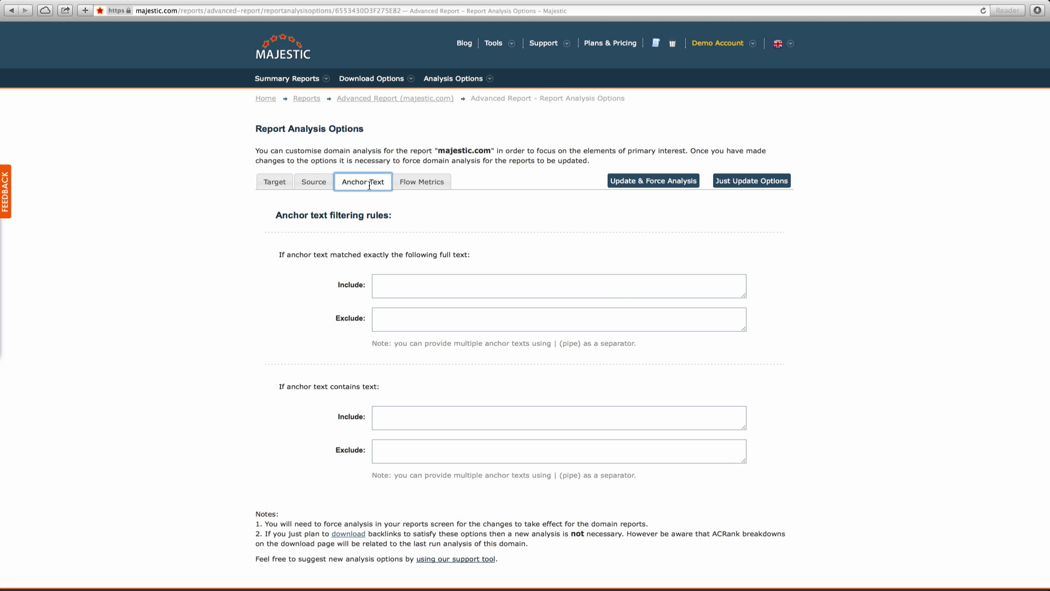
{"action": "left_click", "coordinate": [460, 294]}
{"action": "left_click", "coordinate": [459, 319]}
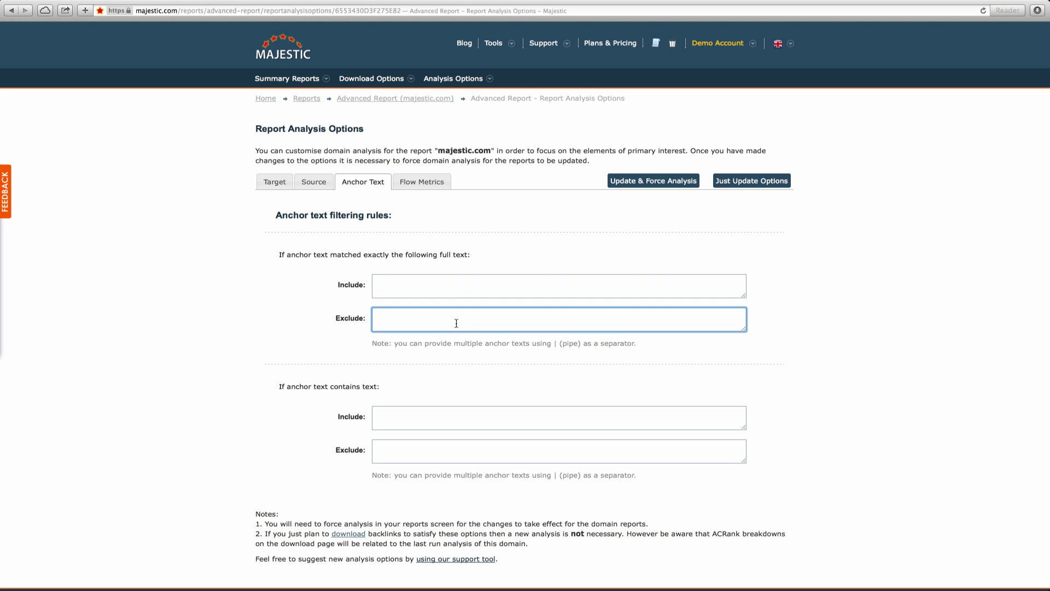
{"action": "left_click", "coordinate": [468, 421]}
{"action": "left_click", "coordinate": [463, 452]}
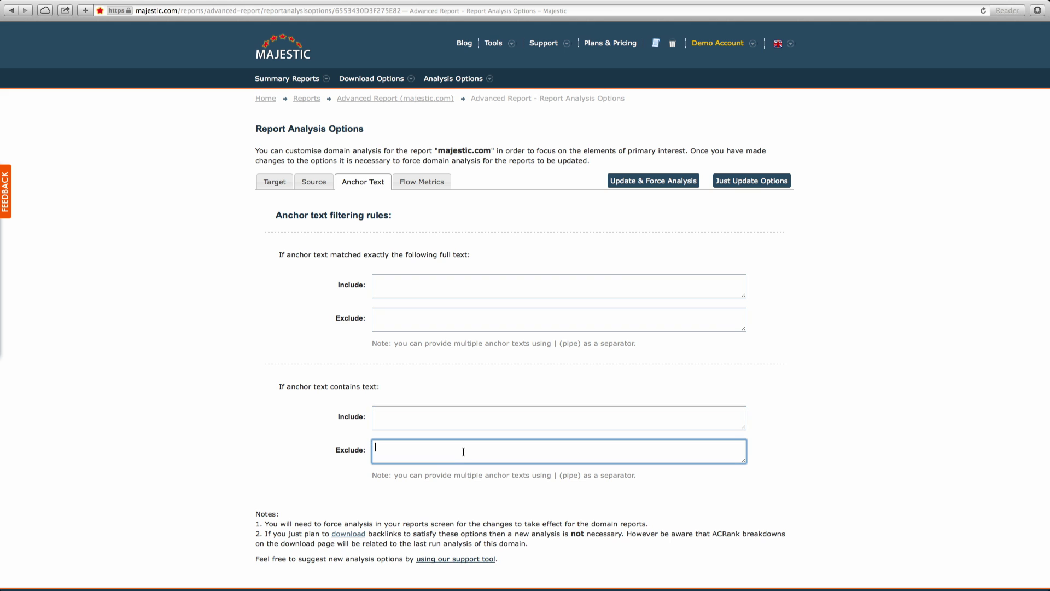
{"action": "left_click", "coordinate": [424, 183]}
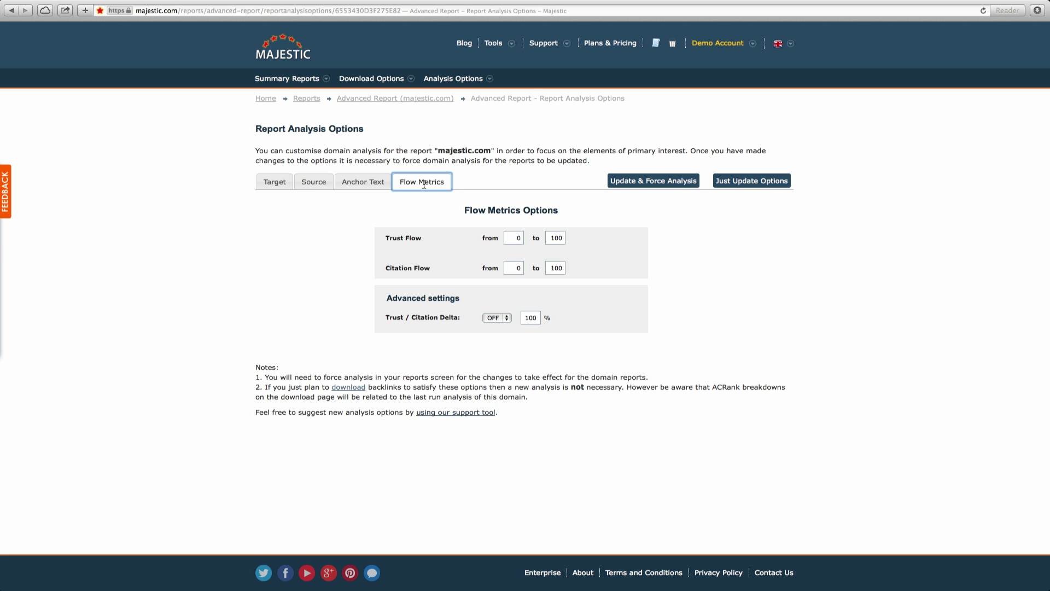
Keep Trust Flow and Citation Flow minimums at 0 and run Update & Force Analysis
{"action": "left_click", "coordinate": [510, 238]}
{"action": "left_click", "coordinate": [515, 266]}
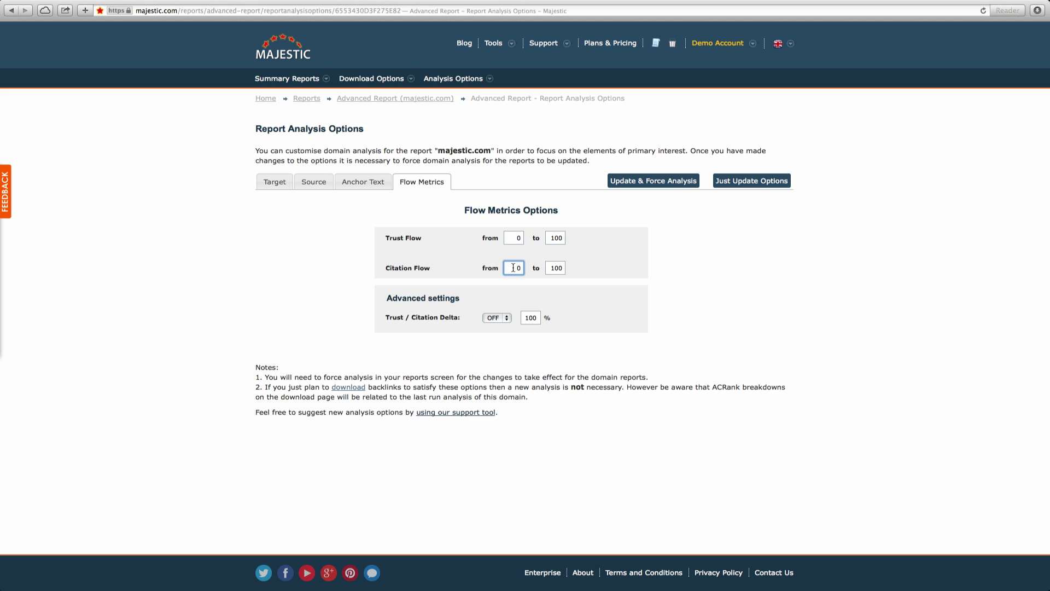
{"action": "left_click", "coordinate": [637, 185]}
Open the Top Backlinks report for majestic.com and keep its text filter searching URLs
{"action": "left_click", "coordinate": [270, 77]}
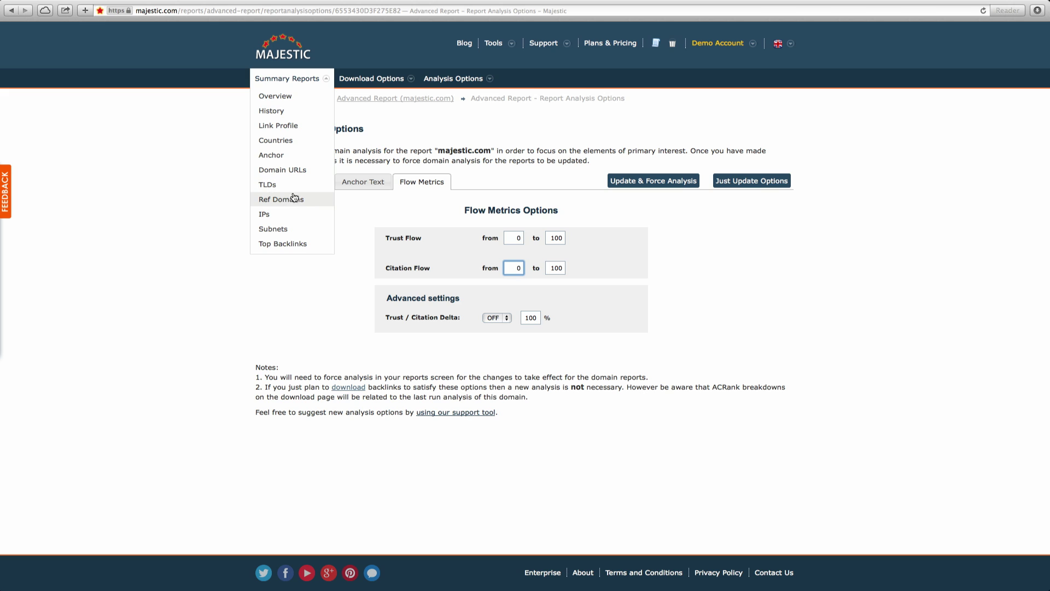
{"action": "left_click", "coordinate": [295, 247]}
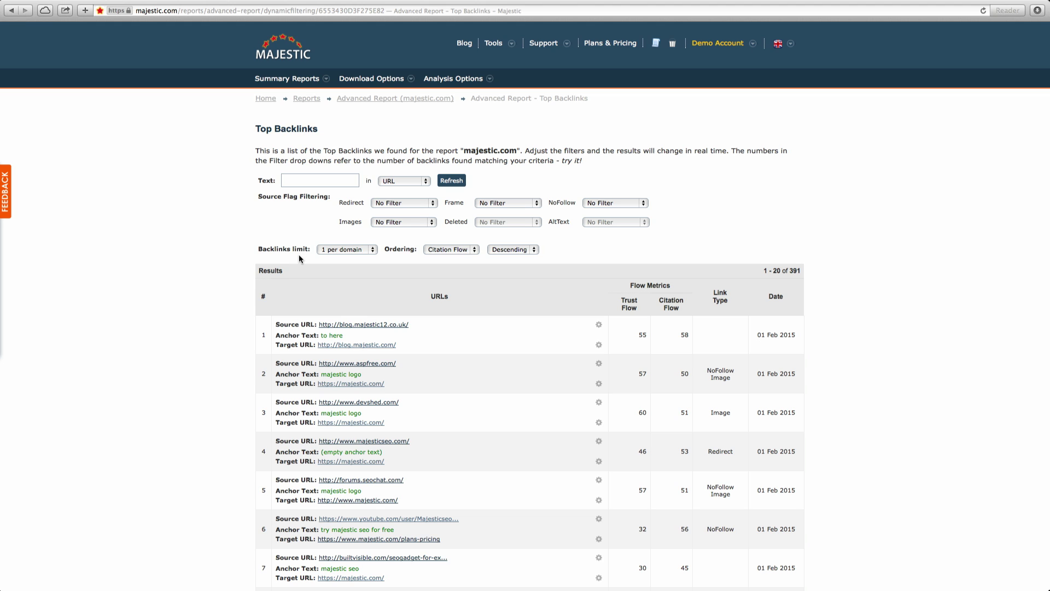
{"action": "left_click", "coordinate": [320, 181]}
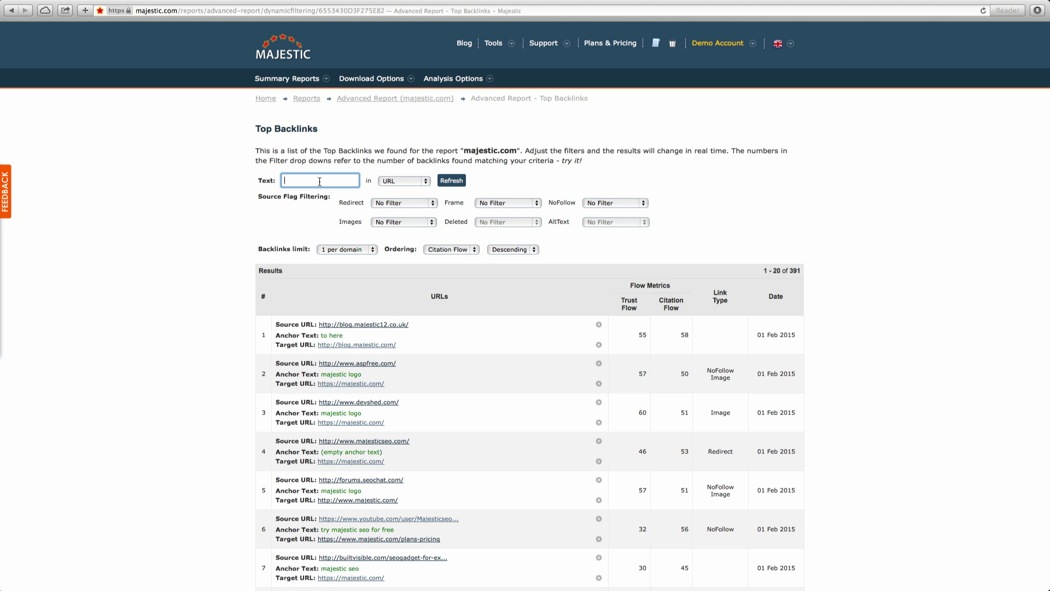
{"action": "left_click", "coordinate": [424, 181]}
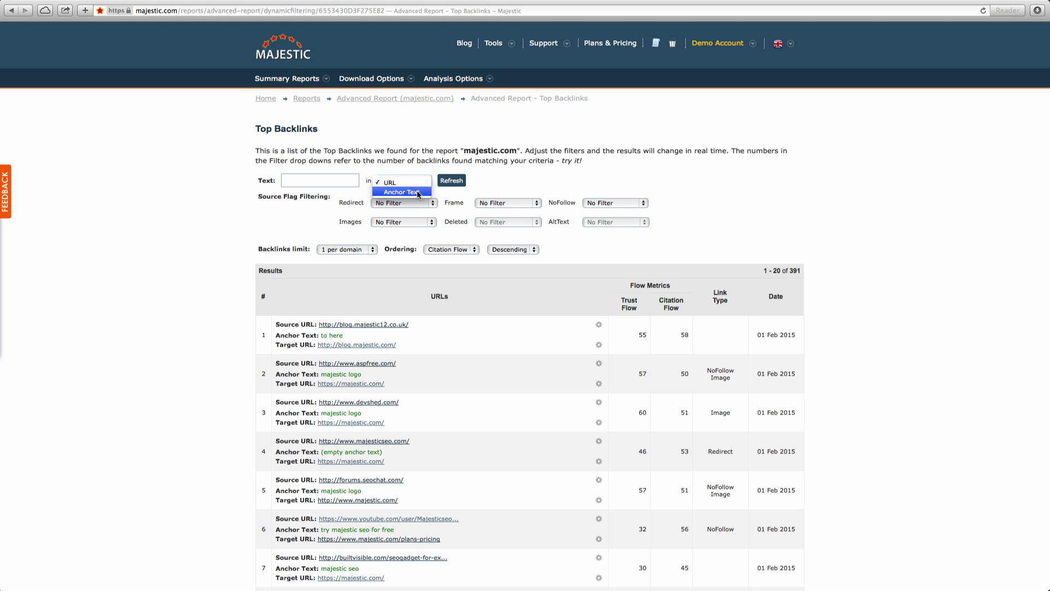
{"action": "left_click", "coordinate": [435, 208]}
Leave the redirect filter unset and the backlinks limit at 1 per domain
{"action": "left_click", "coordinate": [435, 205]}
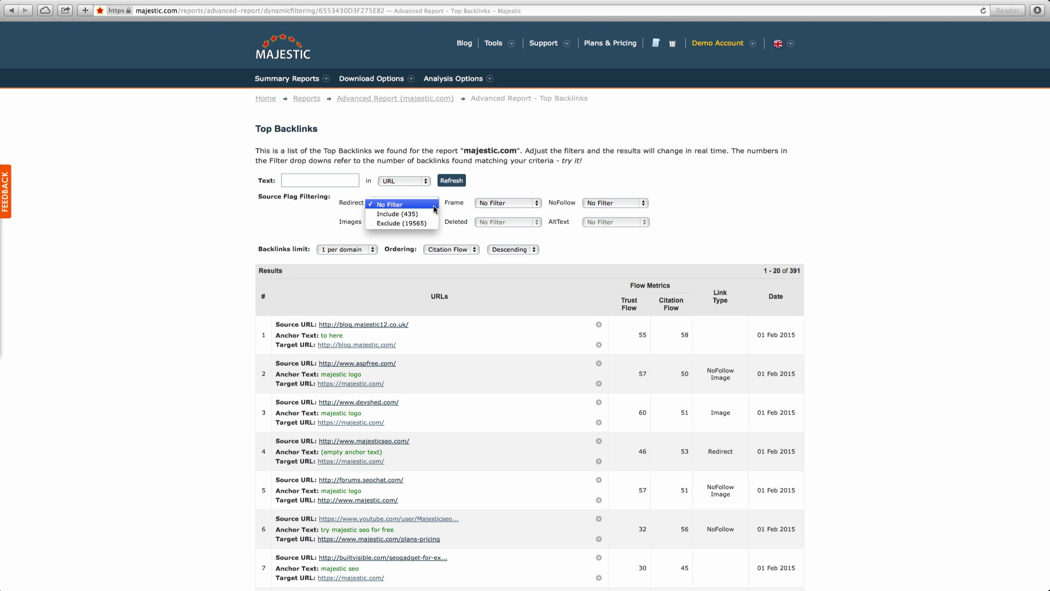
{"action": "left_click", "coordinate": [549, 207]}
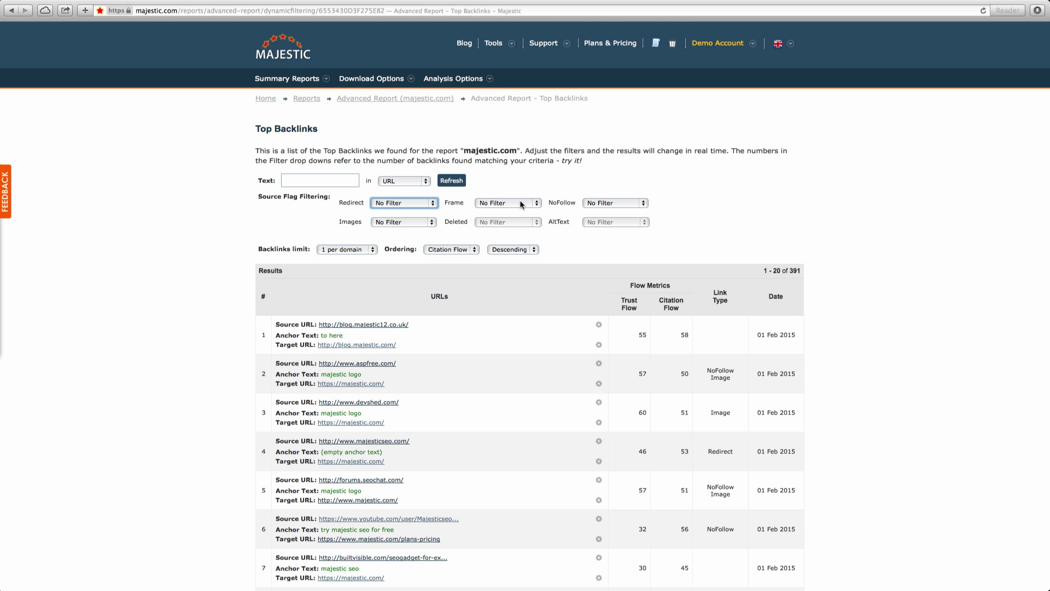
{"action": "left_click", "coordinate": [374, 251]}
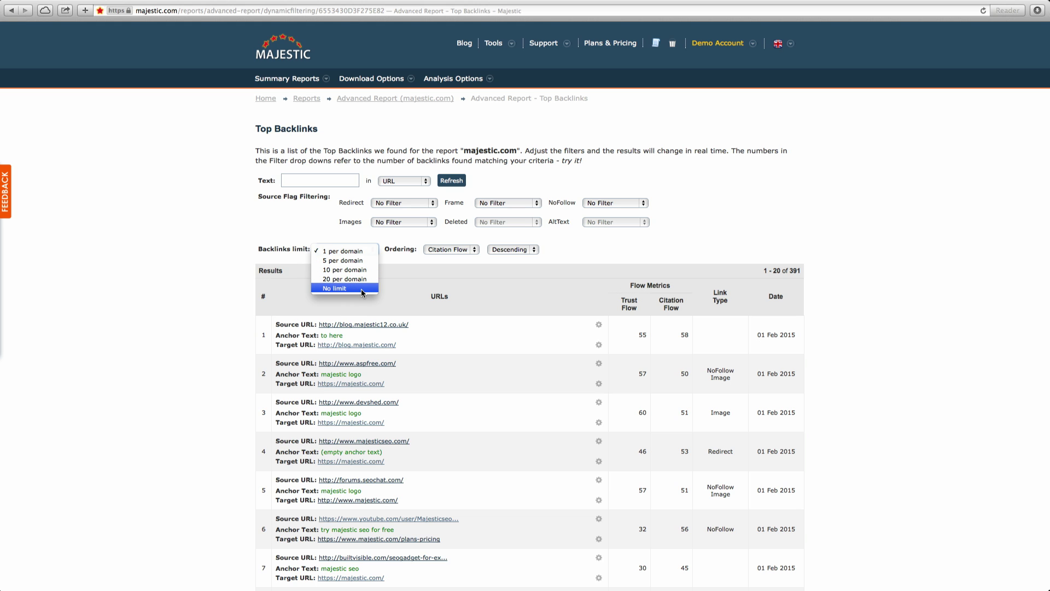
{"action": "left_click", "coordinate": [393, 264]}
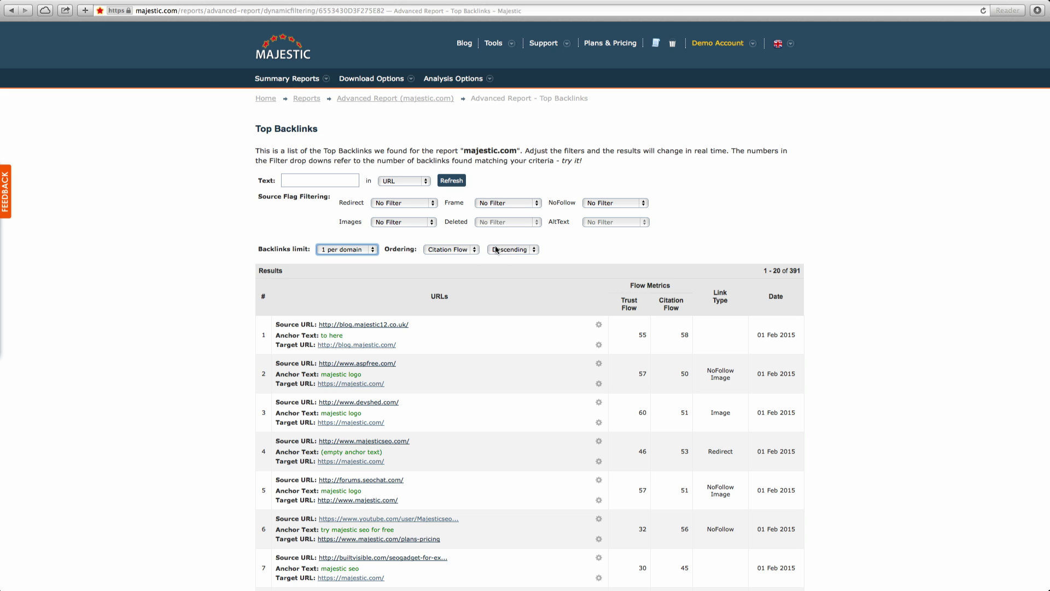
{"action": "left_click", "coordinate": [350, 78]}
Visit the Download All Backlinks page, then the Filter Backlinks To Download page for majestic.com
{"action": "left_click", "coordinate": [354, 97]}
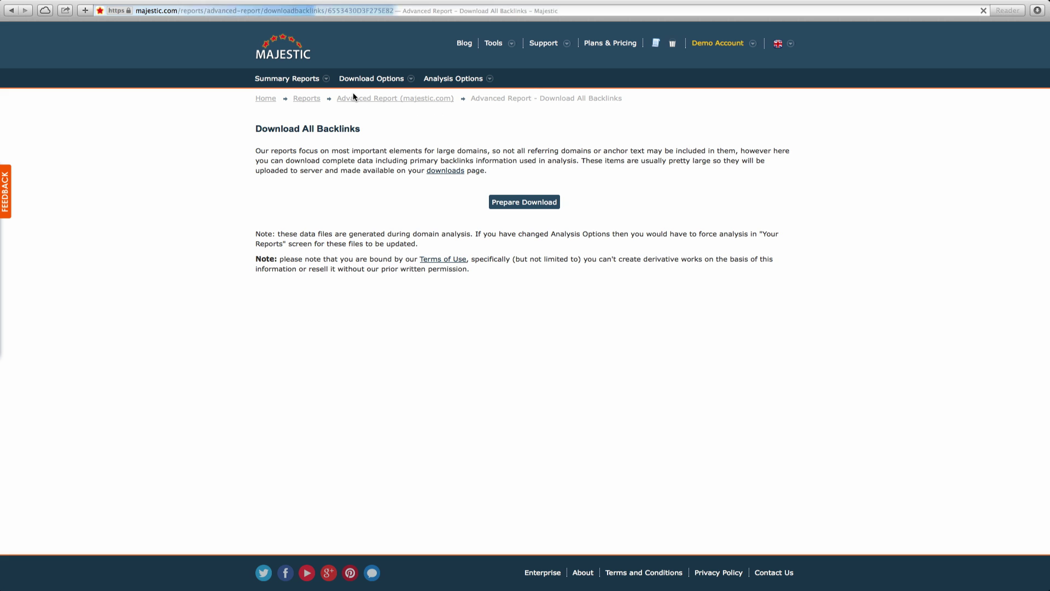
{"action": "left_click", "coordinate": [353, 78]}
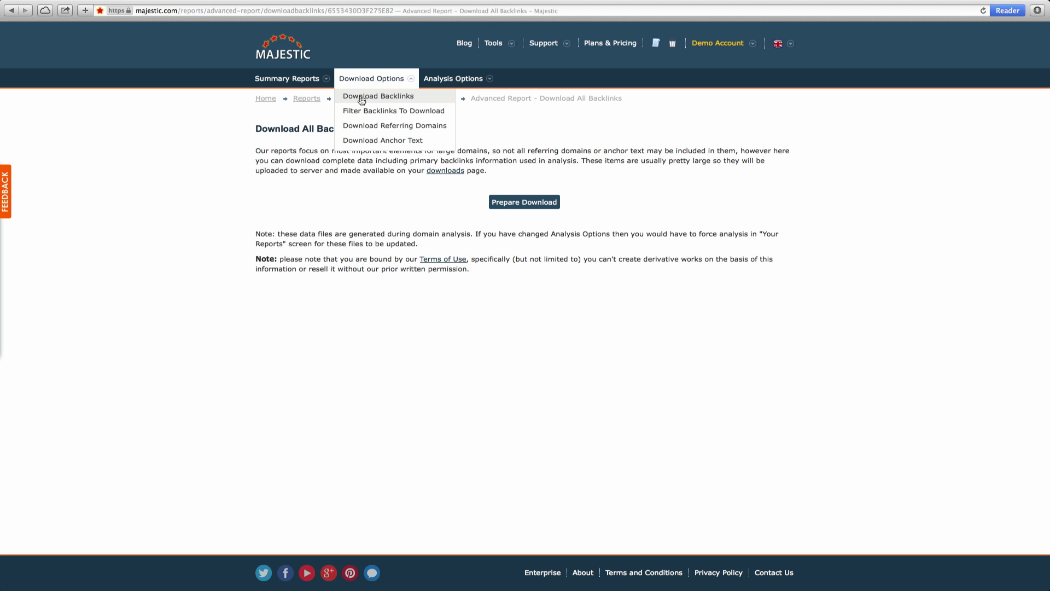
{"action": "left_click", "coordinate": [359, 110]}
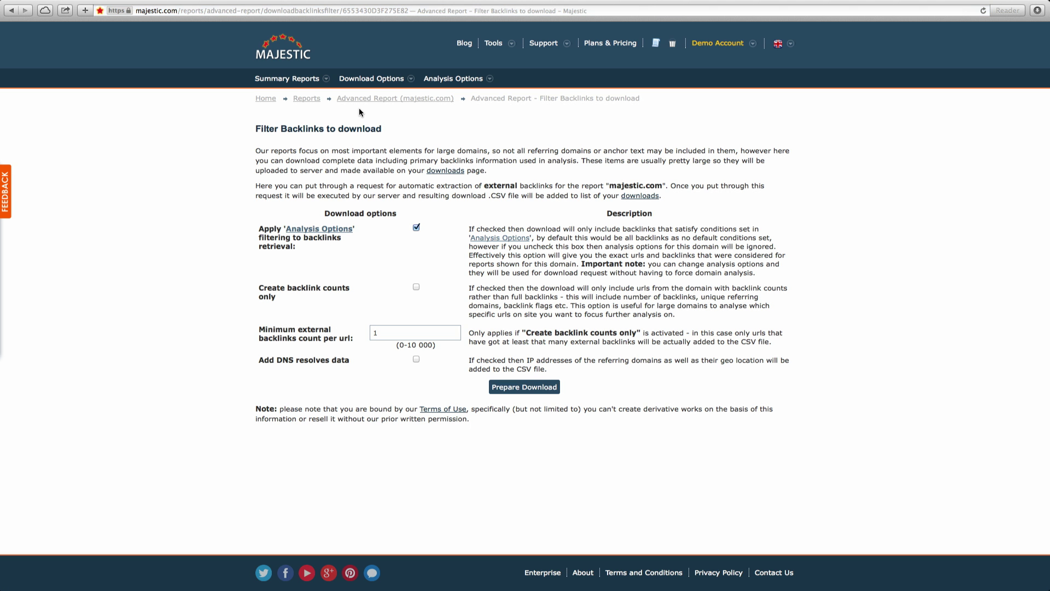
{"action": "left_click", "coordinate": [371, 79]}
Look up example.com in Site Explorer, view its Create Report form, then return home via the MAJESTIC logo
{"action": "mouse_move", "coordinate": [512, 45]}
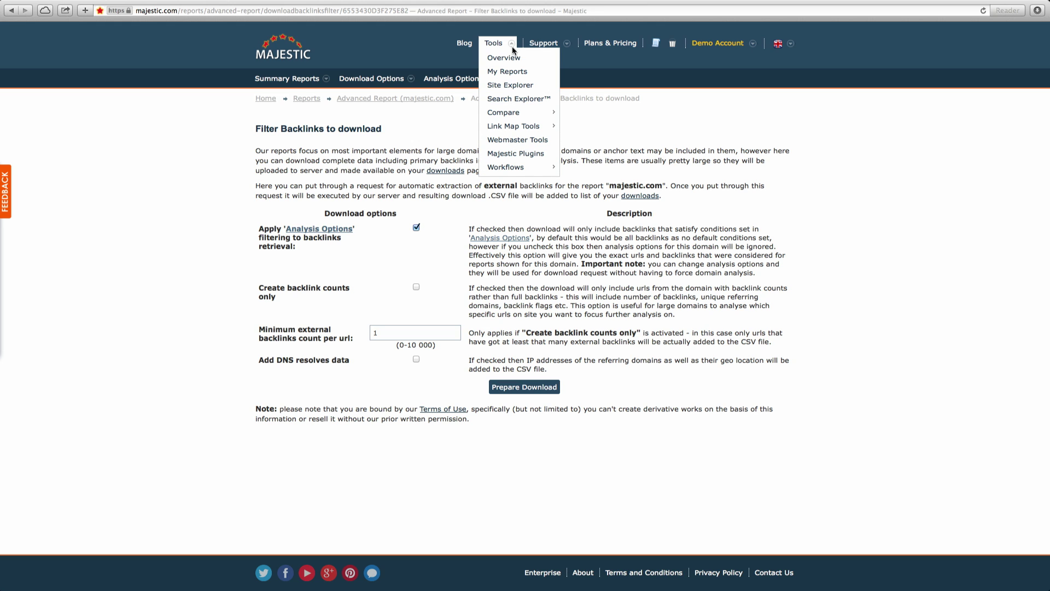
{"action": "left_click", "coordinate": [521, 86]}
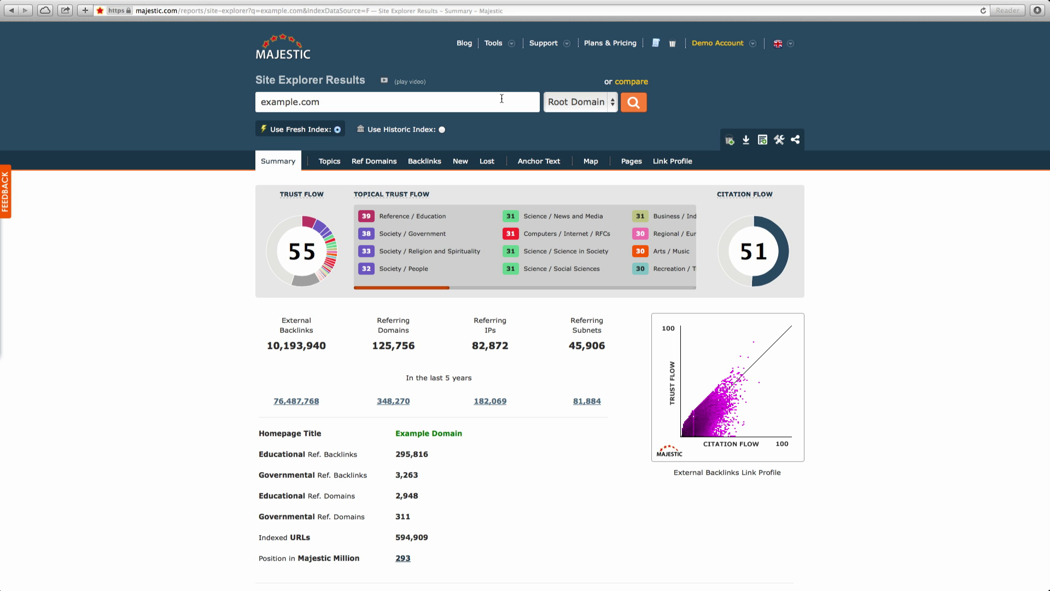
{"action": "left_click", "coordinate": [764, 141]}
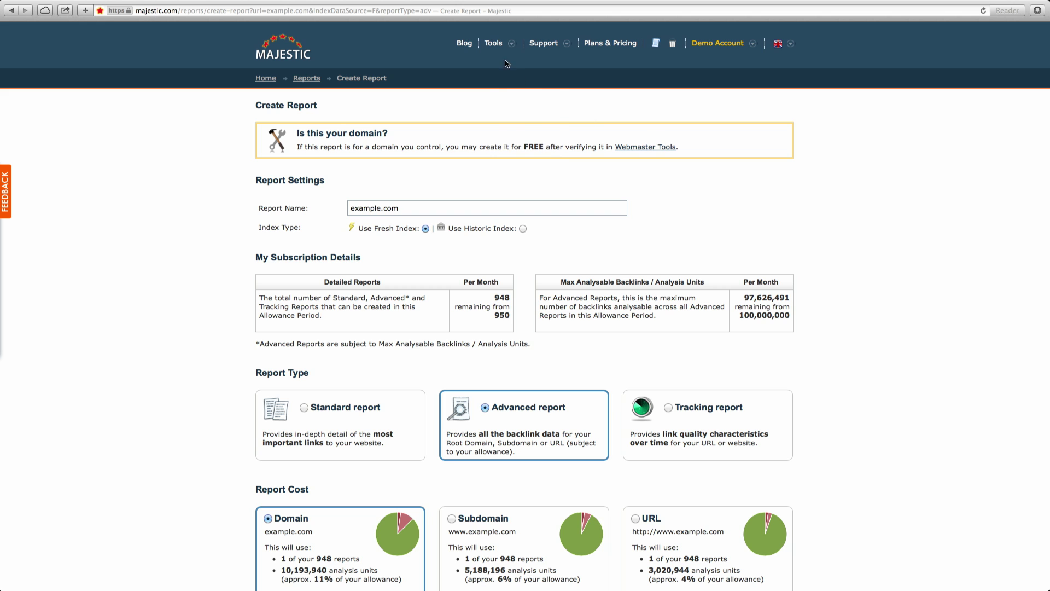
{"action": "mouse_move", "coordinate": [506, 44]}
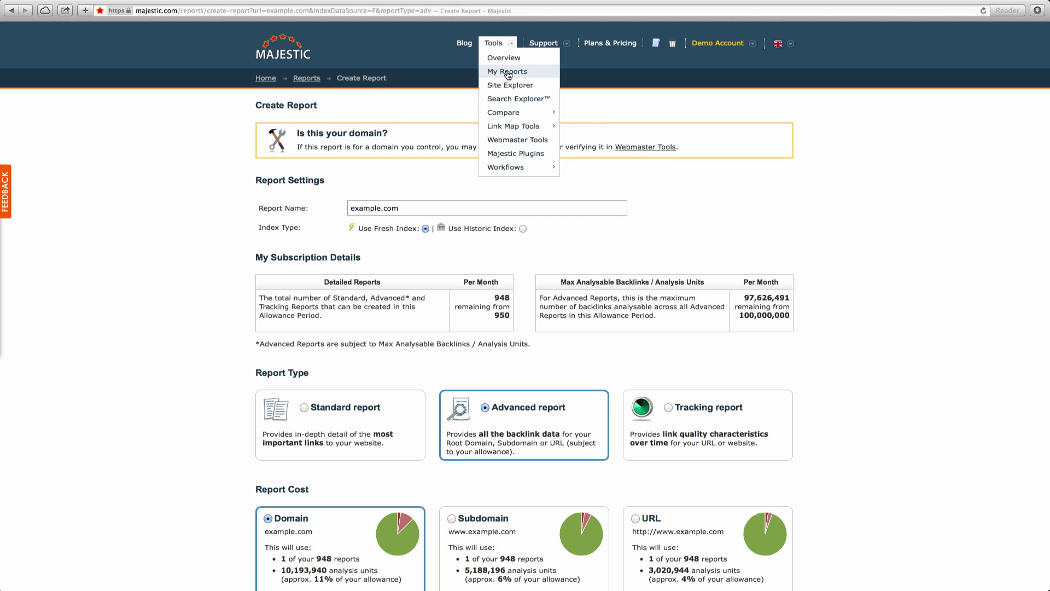
{"action": "left_click", "coordinate": [282, 53]}
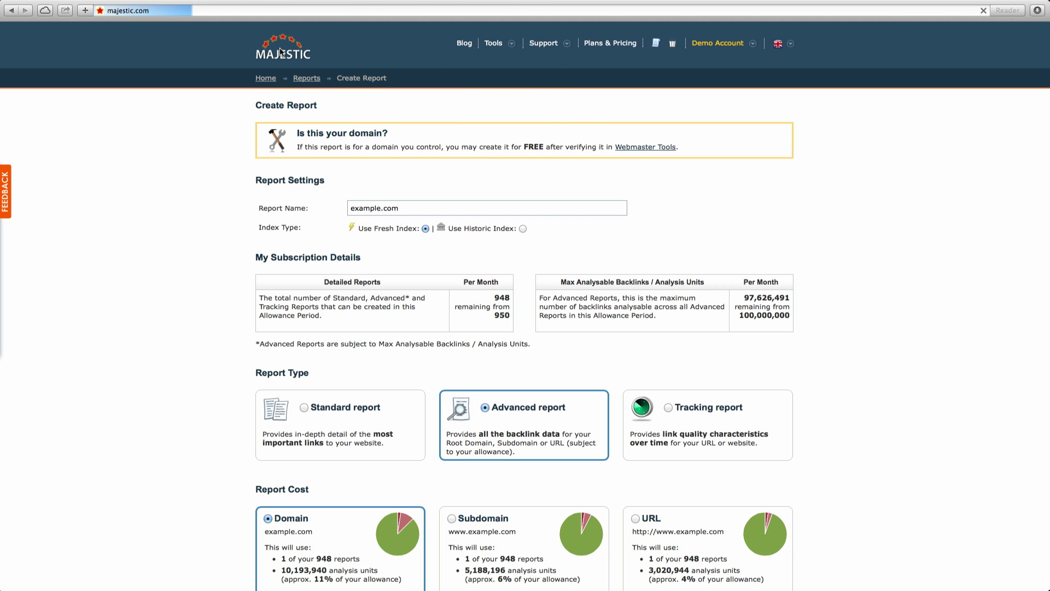